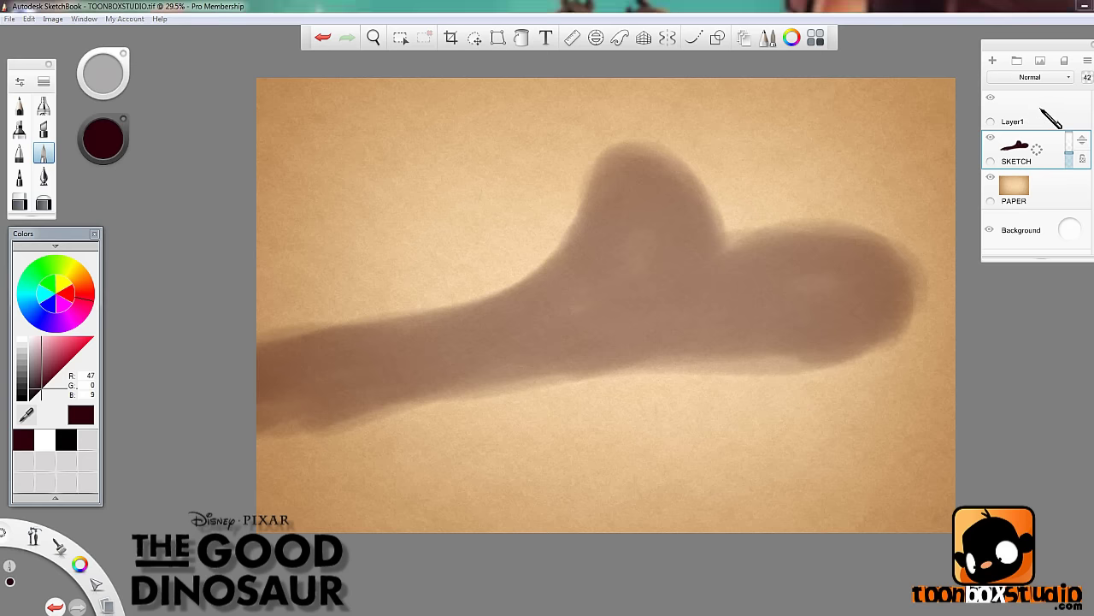
# - On Layer1, sketch the domed top of the dinosaur's head over the brown silhouette with the pencil
pyautogui.click(1040, 110)
pyautogui.click(21, 106)
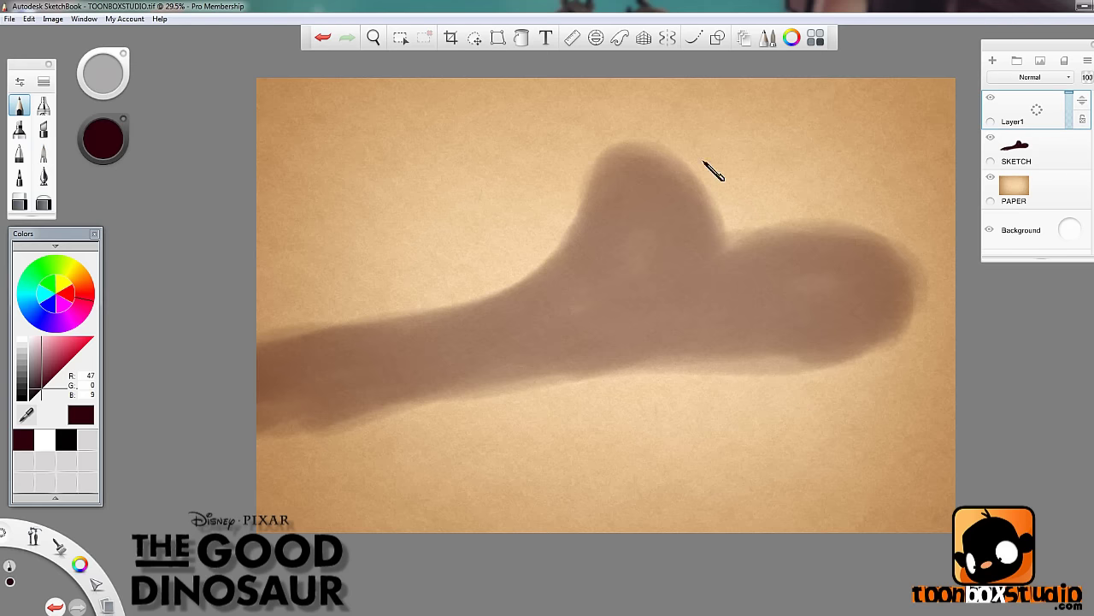
pyautogui.moveTo(660, 151); pyautogui.dragTo(688, 255)
pyautogui.moveTo(668, 154); pyautogui.dragTo(691, 235)
pyautogui.moveTo(567, 261); pyautogui.dragTo(715, 248)
pyautogui.moveTo(647, 261); pyautogui.dragTo(708, 257)
pyautogui.moveTo(639, 149)
pyautogui.mouseDown()
pyautogui.moveTo(613, 145)
pyautogui.moveTo(574, 253)
pyautogui.mouseUp()
pyautogui.moveTo(628, 145)
pyautogui.mouseDown()
pyautogui.moveTo(570, 256)
pyautogui.moveTo(711, 253)
pyautogui.moveTo(696, 332)
pyautogui.mouseUp()
# - Sketch the rounded snout outline from the head dome to the nose tip, with two contour curves near the tip
pyautogui.press('space')
pyautogui.moveTo(754, 216); pyautogui.dragTo(789, 355)
pyautogui.moveTo(794, 226); pyautogui.dragTo(800, 367)
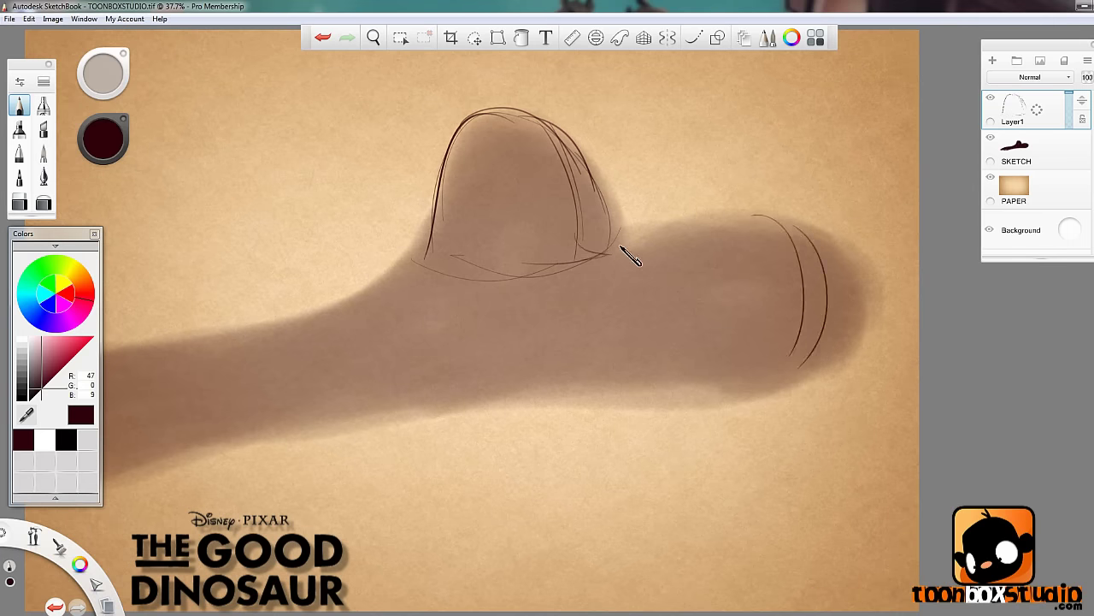
pyautogui.moveTo(576, 244); pyautogui.dragTo(726, 207)
pyautogui.moveTo(671, 229)
pyautogui.mouseDown()
pyautogui.moveTo(799, 246)
pyautogui.moveTo(858, 327)
pyautogui.mouseUp()
pyautogui.moveTo(858, 267)
pyautogui.mouseDown()
pyautogui.moveTo(850, 363)
pyautogui.moveTo(667, 395)
pyautogui.mouseUp()
# - Sketch the long curved mouth line from the cheek along the underside of the snout to its rounded front
pyautogui.moveTo(438, 320)
pyautogui.mouseDown()
pyautogui.moveTo(480, 318)
pyautogui.moveTo(566, 354)
pyautogui.mouseUp()
pyautogui.moveTo(441, 319); pyautogui.dragTo(618, 360)
pyautogui.moveTo(774, 375); pyautogui.dragTo(637, 358)
pyautogui.moveTo(508, 334); pyautogui.dragTo(765, 374)
pyautogui.moveTo(678, 374); pyautogui.dragTo(826, 368)
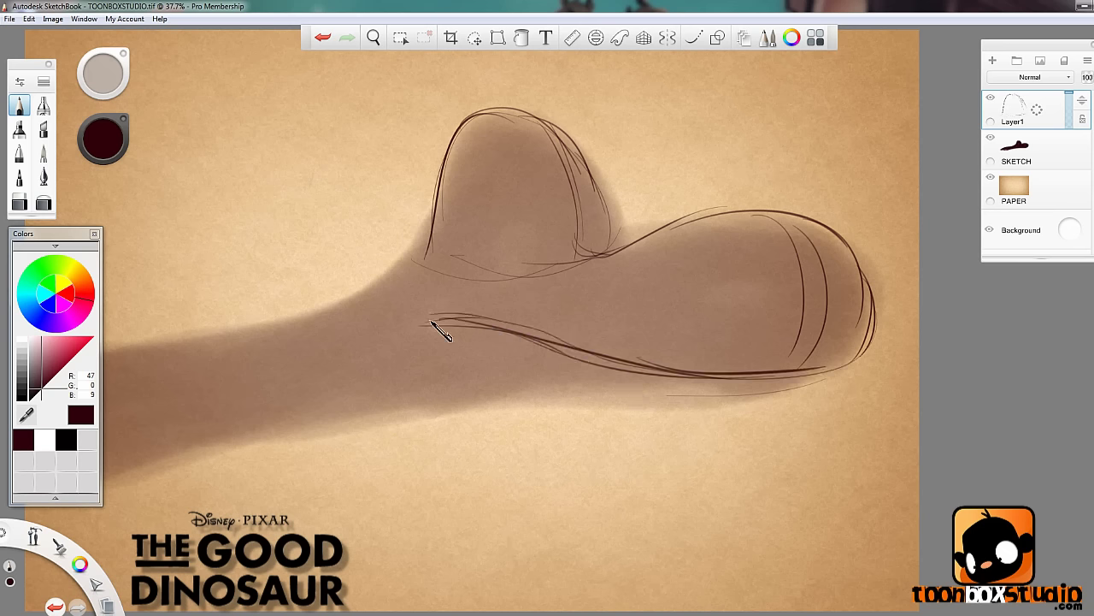
pyautogui.moveTo(445, 327)
pyautogui.mouseDown()
pyautogui.moveTo(579, 352)
pyautogui.moveTo(546, 340)
pyautogui.moveTo(859, 352)
pyautogui.mouseUp()
pyautogui.moveTo(787, 377); pyautogui.dragTo(859, 318)
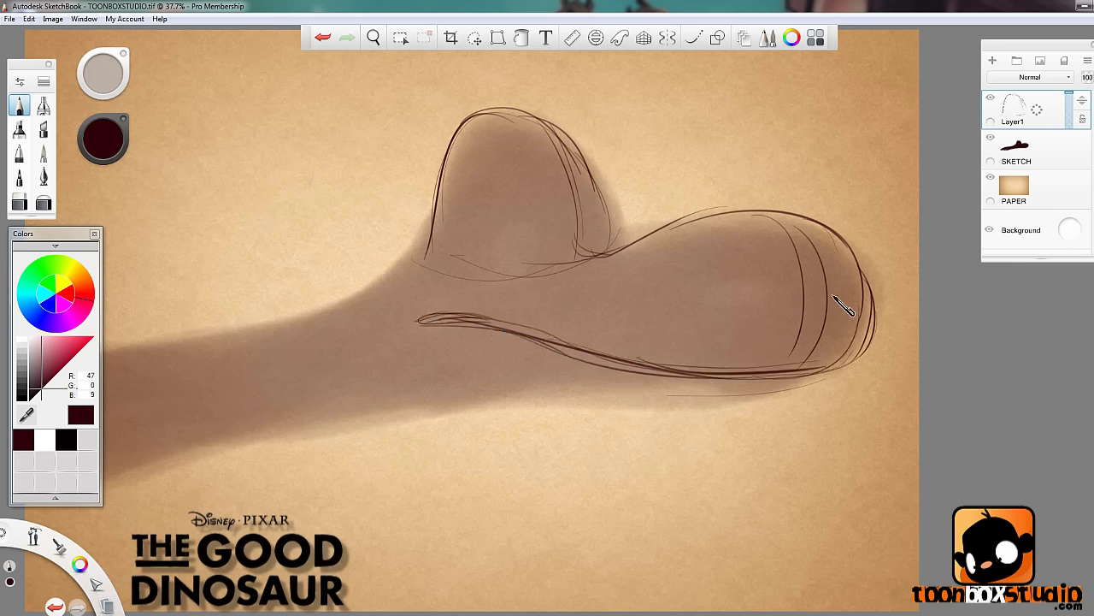
# - Sketch the oval near eye and the partly hidden far eye, with slanted lids and dark pupils
pyautogui.moveTo(581, 159); pyautogui.dragTo(612, 257)
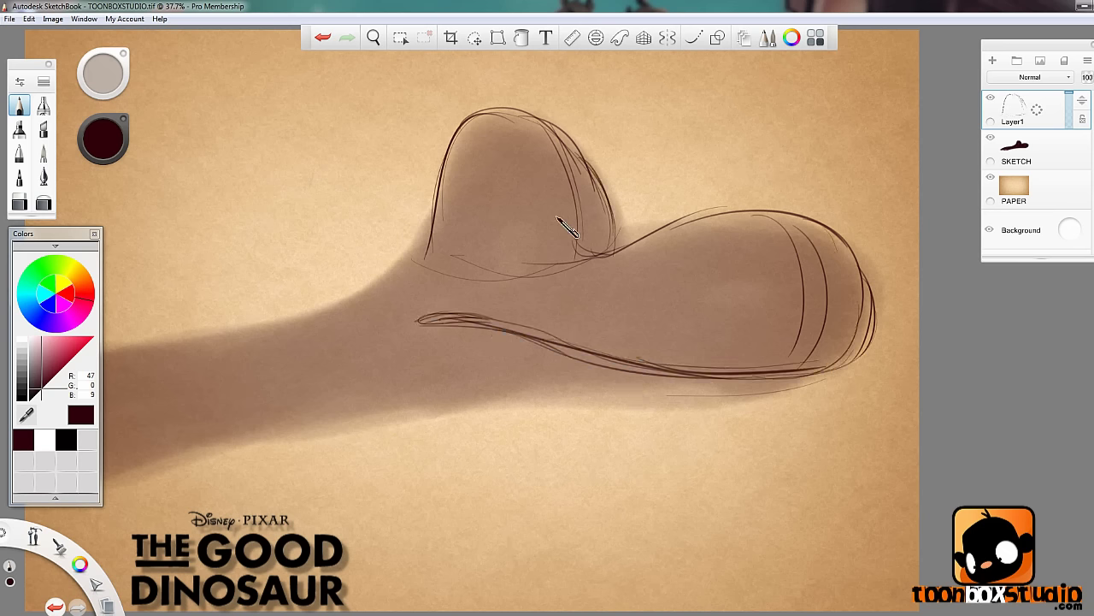
pyautogui.moveTo(582, 221)
pyautogui.mouseDown()
pyautogui.moveTo(486, 218)
pyautogui.moveTo(547, 153)
pyautogui.moveTo(571, 218)
pyautogui.mouseUp()
pyautogui.moveTo(478, 242)
pyautogui.mouseDown()
pyautogui.moveTo(572, 226)
pyautogui.moveTo(489, 247)
pyautogui.moveTo(506, 260)
pyautogui.mouseUp()
pyautogui.hotkey('ctrl', 'z')
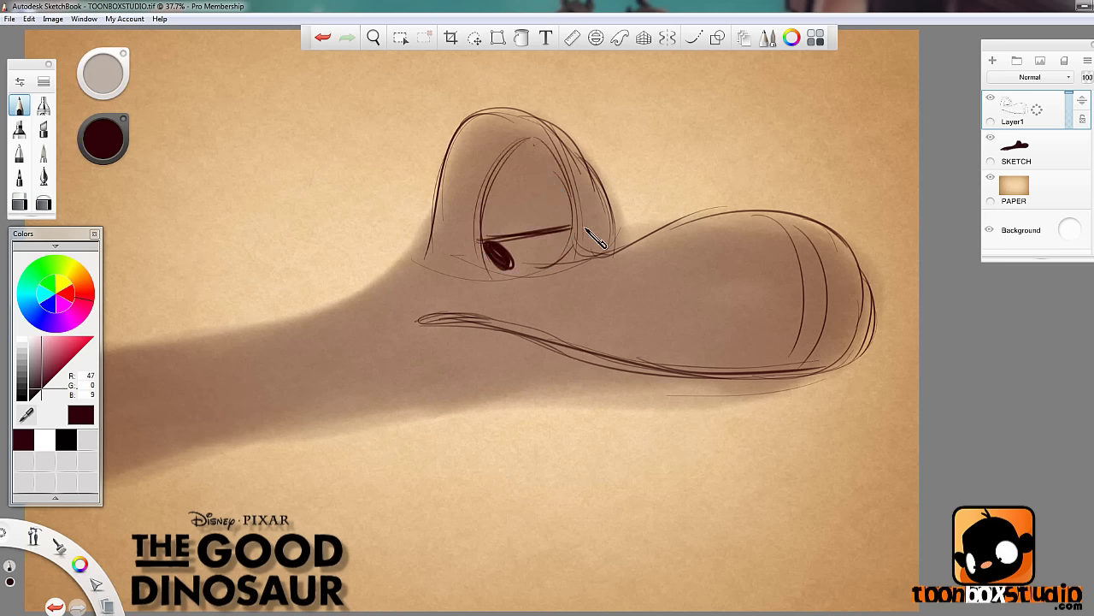
pyautogui.moveTo(586, 228)
pyautogui.mouseDown()
pyautogui.moveTo(632, 217)
pyautogui.moveTo(596, 248)
pyautogui.mouseUp()
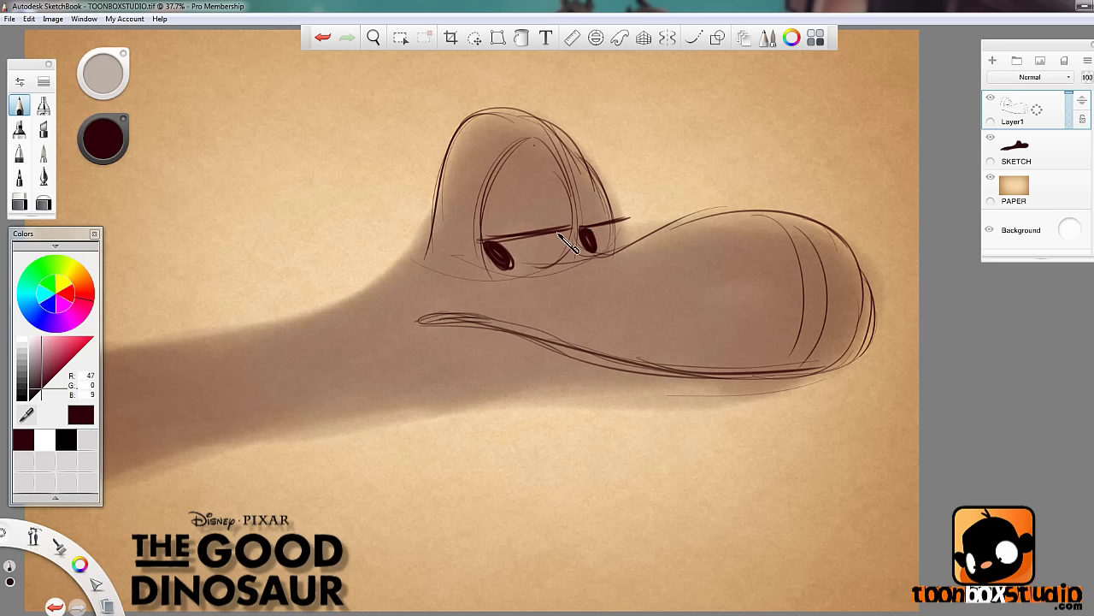
# - Reinforce the lower rims and sides of both eyes and thicken the slanted eyelid line across them
pyautogui.moveTo(496, 257)
pyautogui.mouseDown()
pyautogui.moveTo(510, 266)
pyautogui.moveTo(572, 230)
pyautogui.moveTo(530, 287)
pyautogui.mouseUp()
pyautogui.moveTo(585, 236)
pyautogui.mouseDown()
pyautogui.moveTo(606, 254)
pyautogui.moveTo(621, 221)
pyautogui.mouseUp()
pyautogui.moveTo(577, 141); pyautogui.dragTo(573, 195)
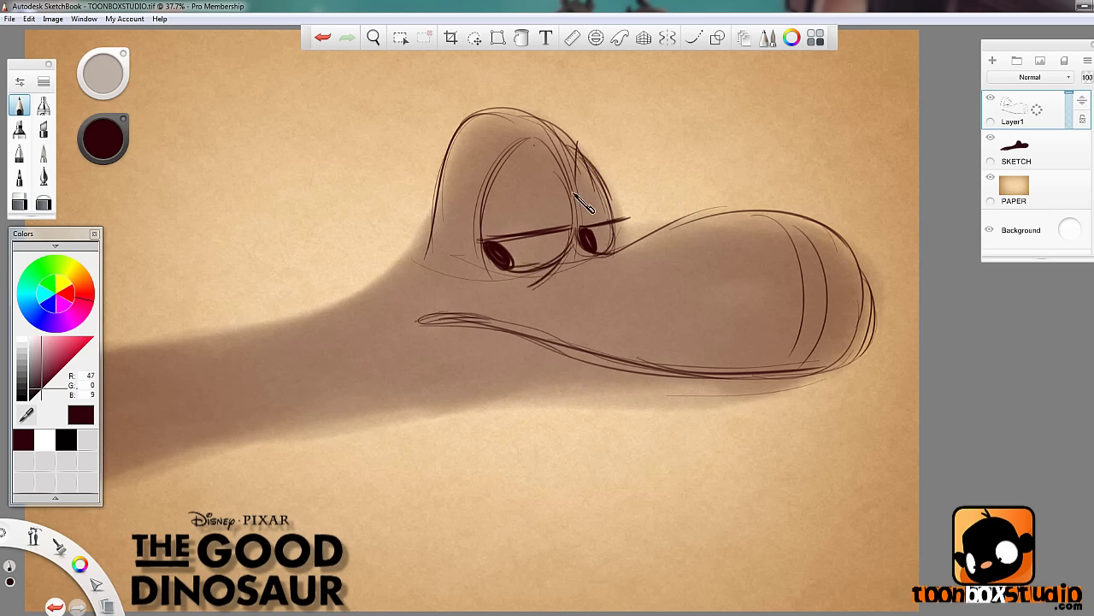
pyautogui.moveTo(486, 196)
pyautogui.mouseDown()
pyautogui.moveTo(547, 156)
pyautogui.moveTo(571, 210)
pyautogui.mouseUp()
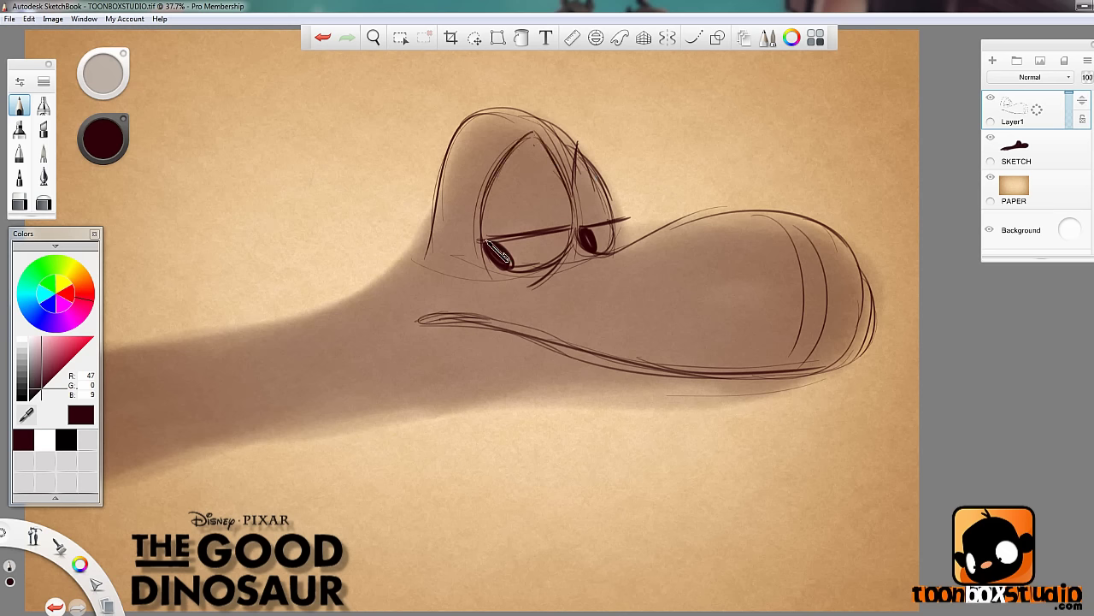
pyautogui.moveTo(489, 243); pyautogui.dragTo(634, 213)
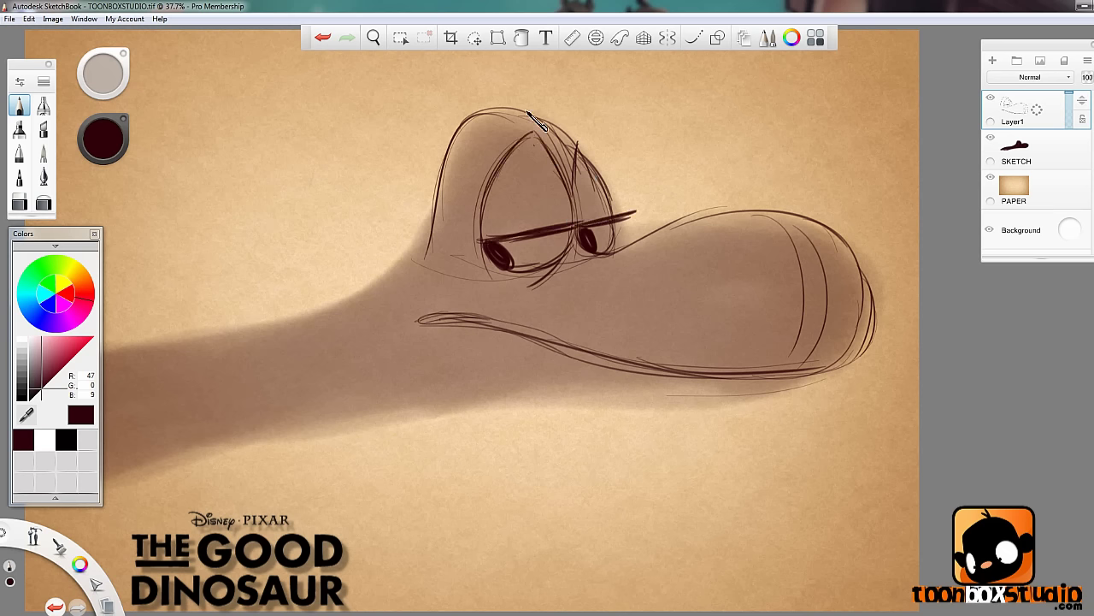
# - Sketch the raised brows above the eyes, the back of the head running into the neck, and the cheek crease
pyautogui.moveTo(475, 140)
pyautogui.mouseDown()
pyautogui.moveTo(540, 109)
pyautogui.moveTo(552, 136)
pyautogui.moveTo(576, 120)
pyautogui.moveTo(598, 158)
pyautogui.moveTo(569, 99)
pyautogui.mouseUp()
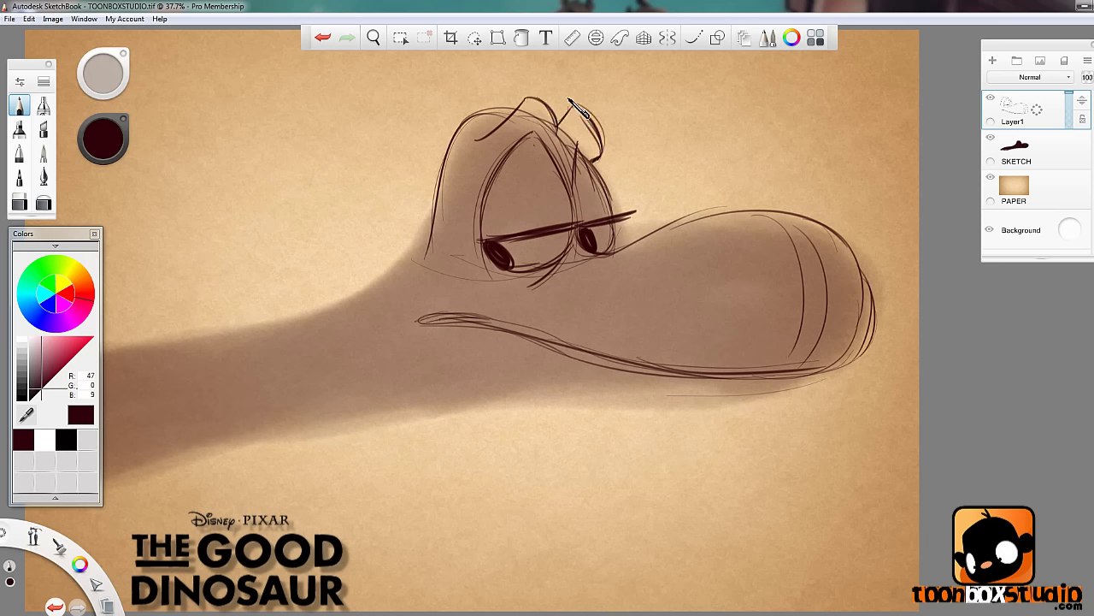
pyautogui.moveTo(477, 140)
pyautogui.mouseDown()
pyautogui.moveTo(530, 95)
pyautogui.moveTo(453, 149)
pyautogui.moveTo(353, 291)
pyautogui.mouseUp()
pyautogui.moveTo(428, 242); pyautogui.dragTo(320, 308)
pyautogui.moveTo(420, 281); pyautogui.dragTo(386, 309)
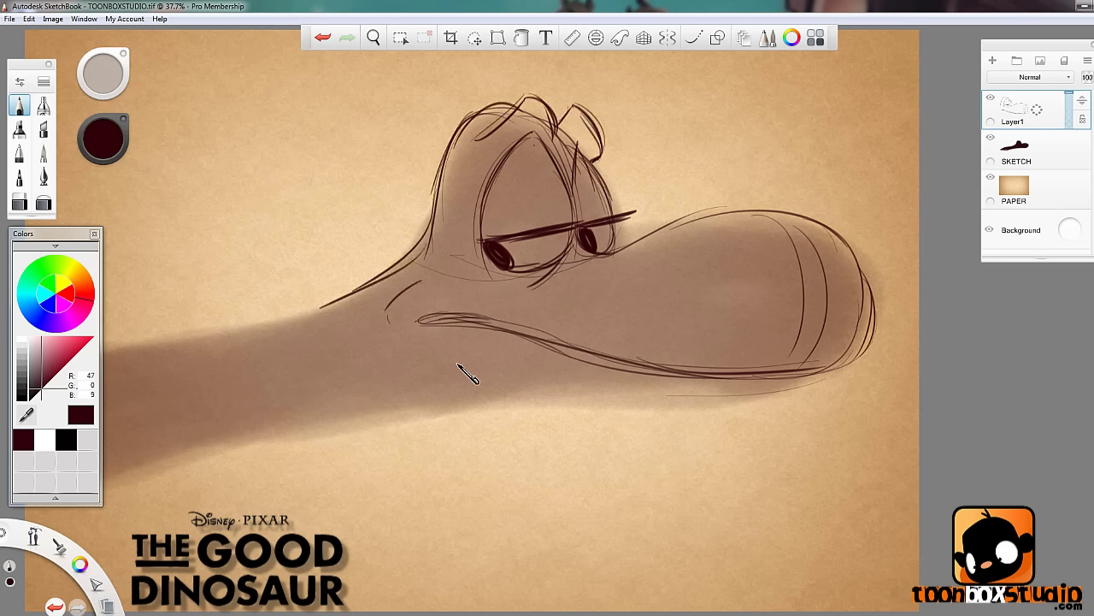
pyautogui.moveTo(586, 152); pyautogui.dragTo(627, 246)
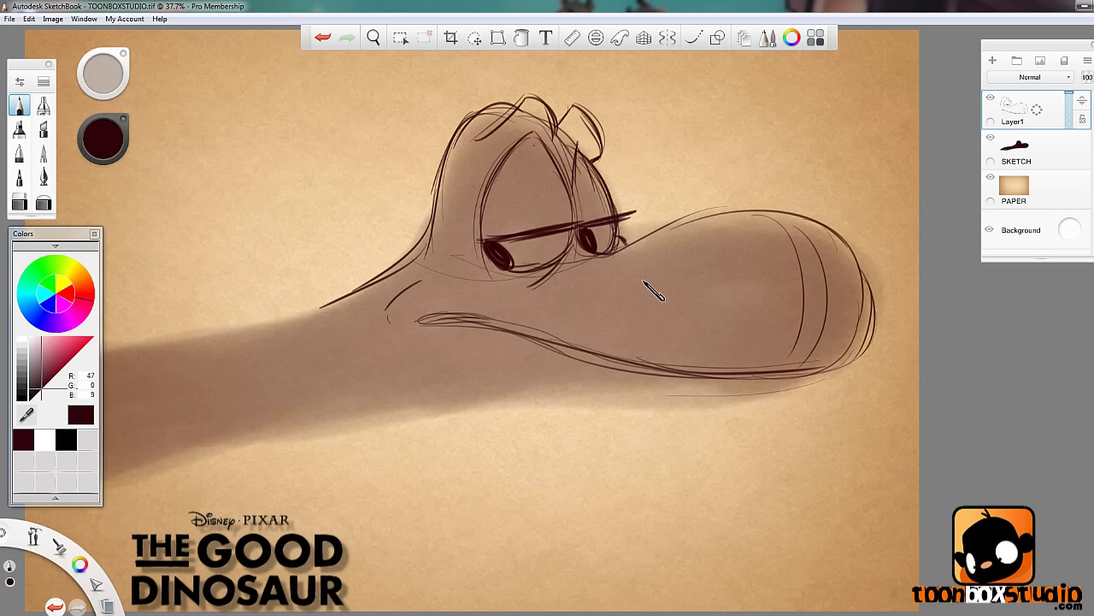
# - Sketch both nostrils on the snout and strengthen the snout's upper and front contour
pyautogui.moveTo(723, 267)
pyautogui.mouseDown()
pyautogui.moveTo(734, 292)
pyautogui.moveTo(753, 282)
pyautogui.moveTo(737, 298)
pyautogui.mouseUp()
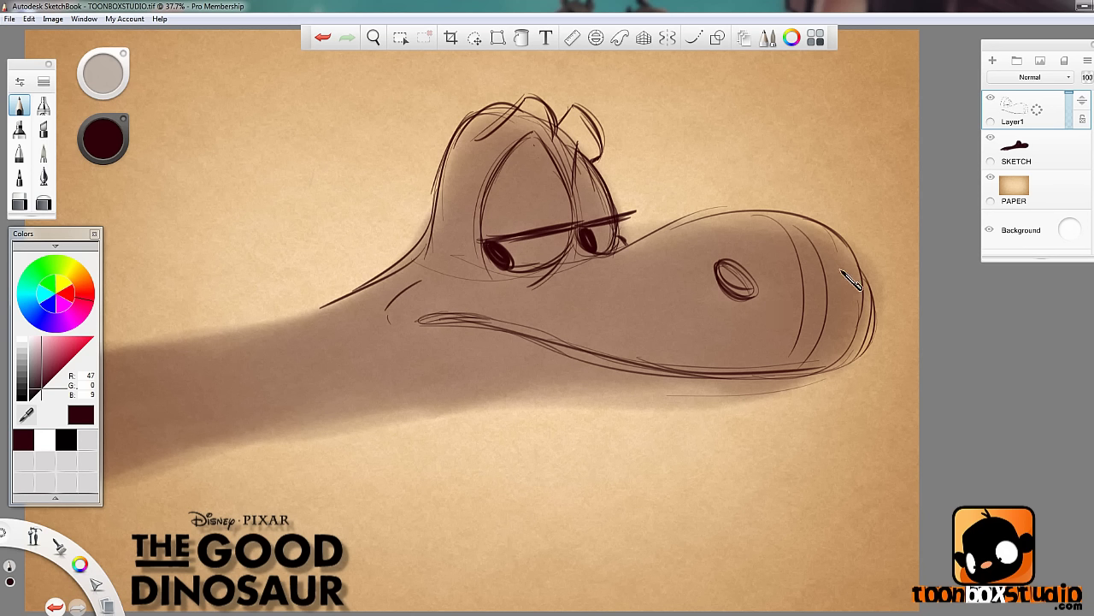
pyautogui.moveTo(851, 263); pyautogui.dragTo(853, 292)
pyautogui.moveTo(827, 225); pyautogui.dragTo(876, 287)
pyautogui.moveTo(845, 248)
pyautogui.mouseDown()
pyautogui.moveTo(874, 291)
pyautogui.moveTo(855, 359)
pyautogui.moveTo(769, 381)
pyautogui.mouseUp()
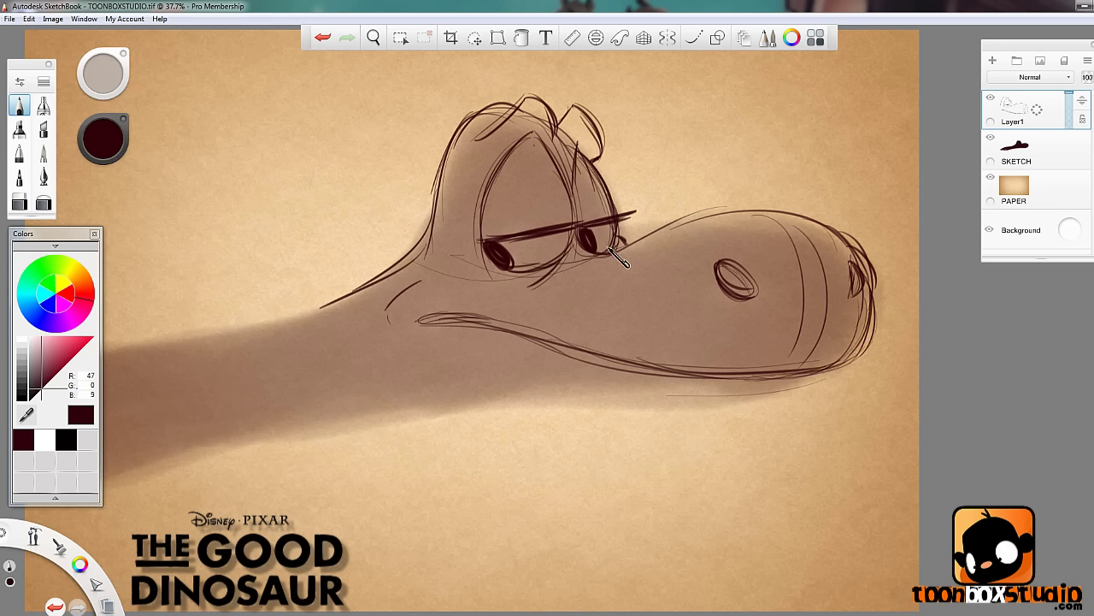
pyautogui.moveTo(615, 252); pyautogui.dragTo(782, 221)
pyautogui.moveTo(676, 229); pyautogui.dragTo(825, 233)
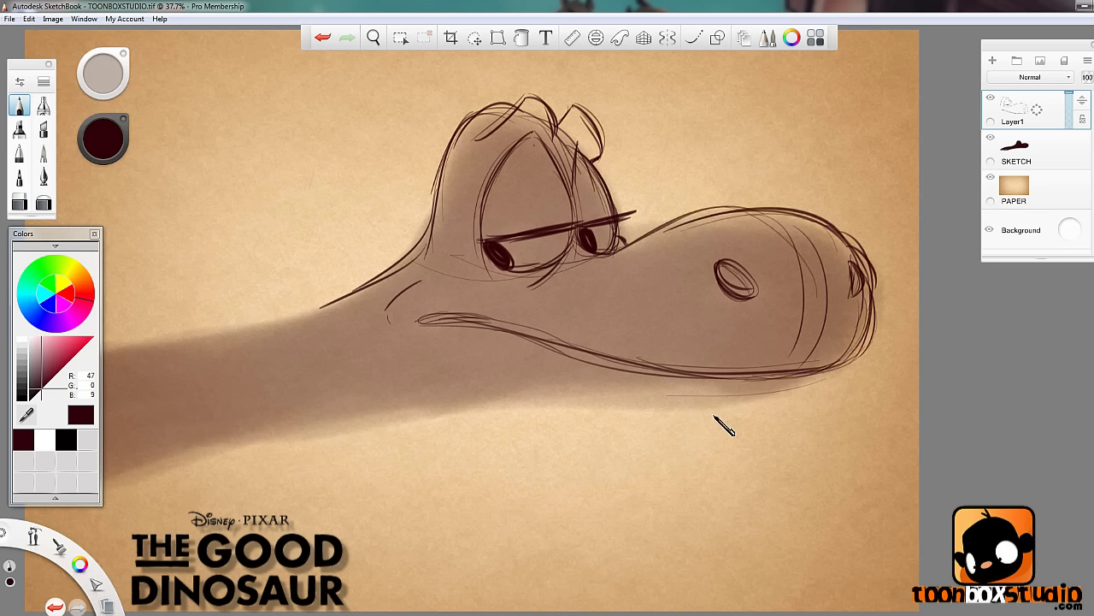
# - Sketch a few teeth under the mouth line and draw the lower jaw line back into the underside of the neck
pyautogui.moveTo(622, 379)
pyautogui.mouseDown()
pyautogui.moveTo(685, 378)
pyautogui.moveTo(721, 396)
pyautogui.moveTo(594, 376)
pyautogui.mouseUp()
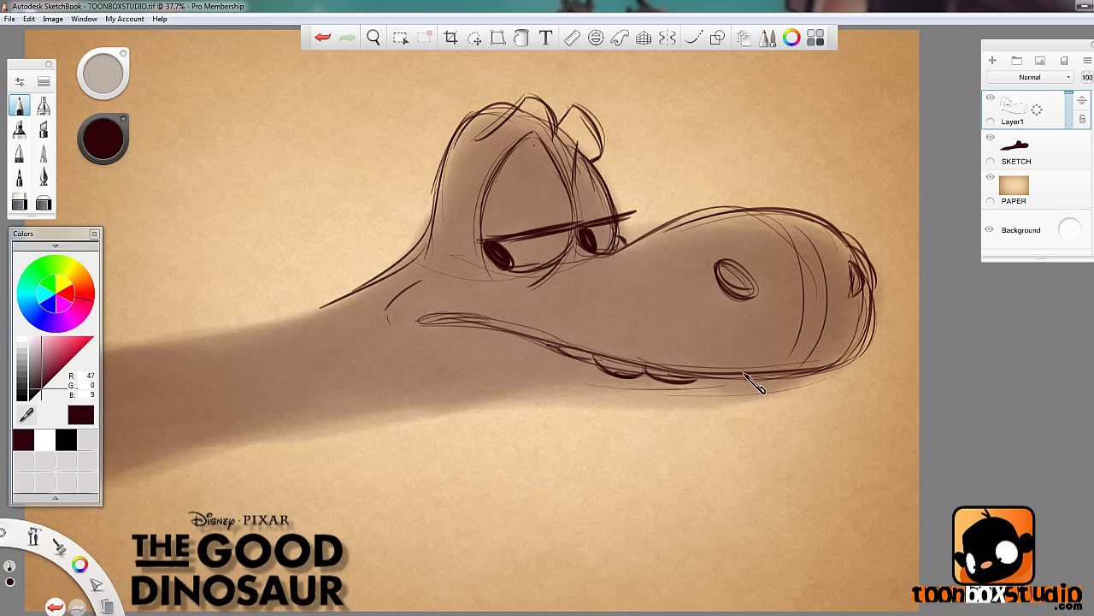
pyautogui.moveTo(799, 381); pyautogui.dragTo(607, 395)
pyautogui.moveTo(749, 389); pyautogui.dragTo(462, 400)
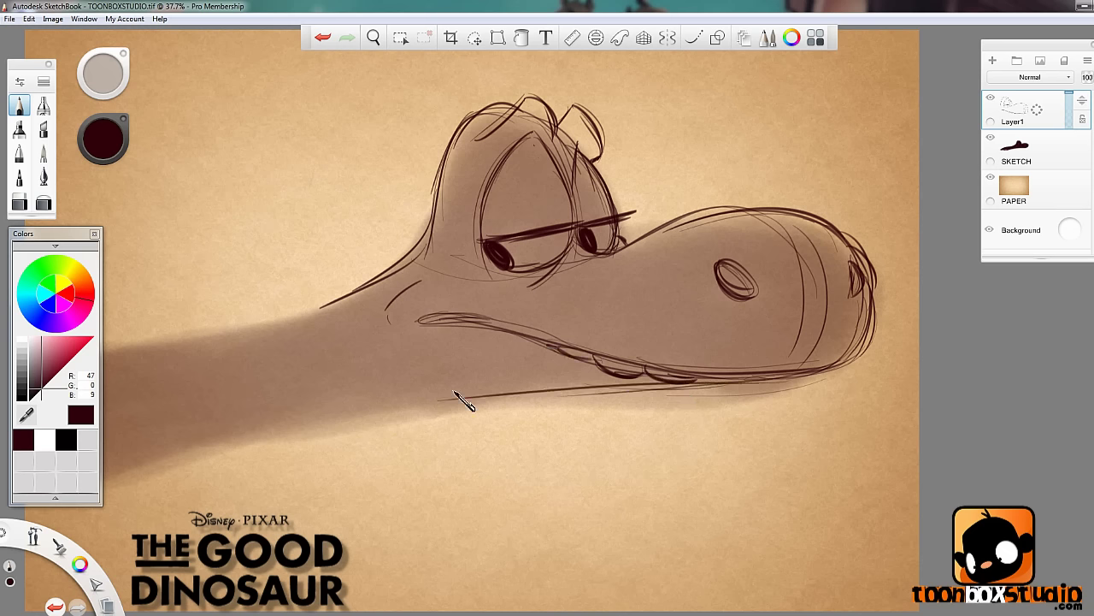
pyautogui.moveTo(684, 389)
pyautogui.mouseDown()
pyautogui.moveTo(278, 419)
pyautogui.moveTo(641, 387)
pyautogui.moveTo(767, 441)
pyautogui.moveTo(799, 393)
pyautogui.mouseUp()
pyautogui.press('space')
pyautogui.moveTo(809, 426)
pyautogui.mouseDown()
pyautogui.moveTo(816, 439)
pyautogui.moveTo(849, 441)
pyautogui.mouseUp()
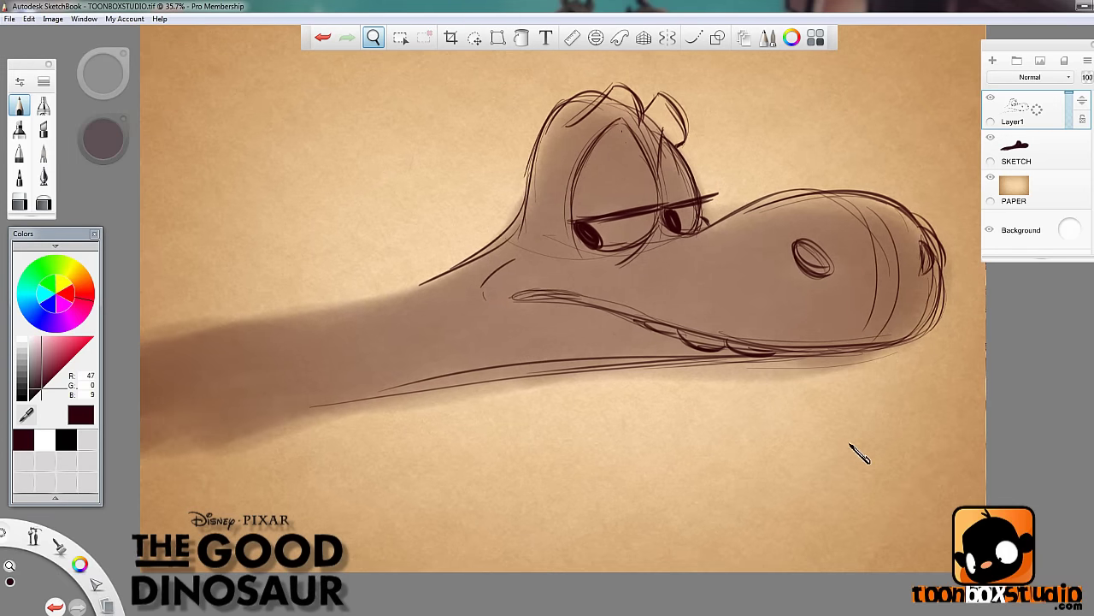
# - Darken the near brow and the back of the head, and erase the stray construction lines inside the head
pyautogui.moveTo(560, 140); pyautogui.dragTo(613, 84)
pyautogui.moveTo(613, 84); pyautogui.dragTo(558, 147)
pyautogui.moveTo(608, 106); pyautogui.dragTo(535, 164)
pyautogui.moveTo(585, 108); pyautogui.dragTo(525, 199)
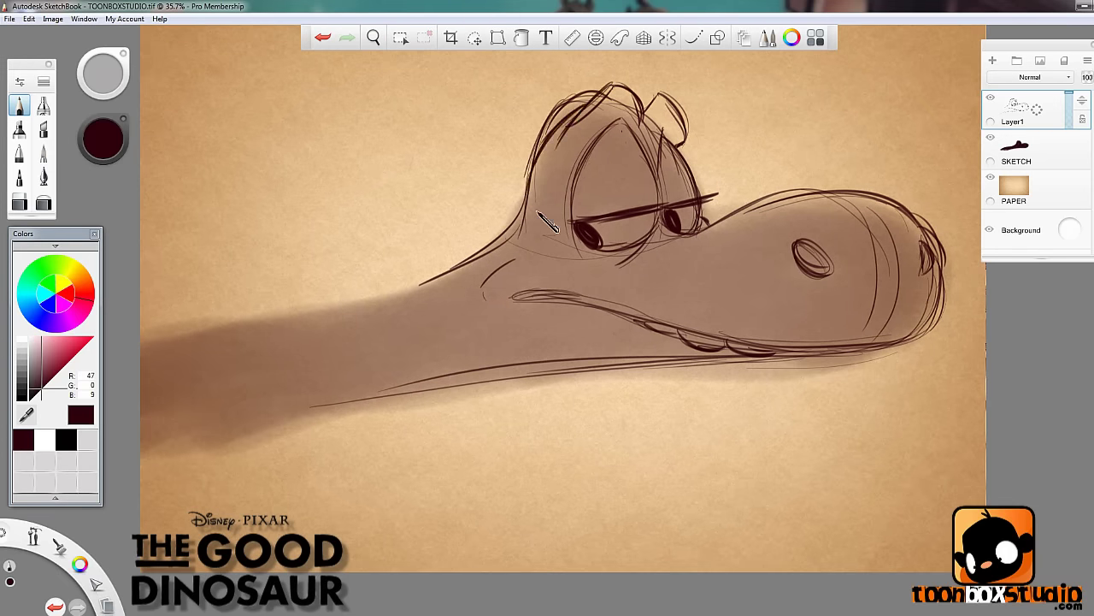
pyautogui.click(19, 202)
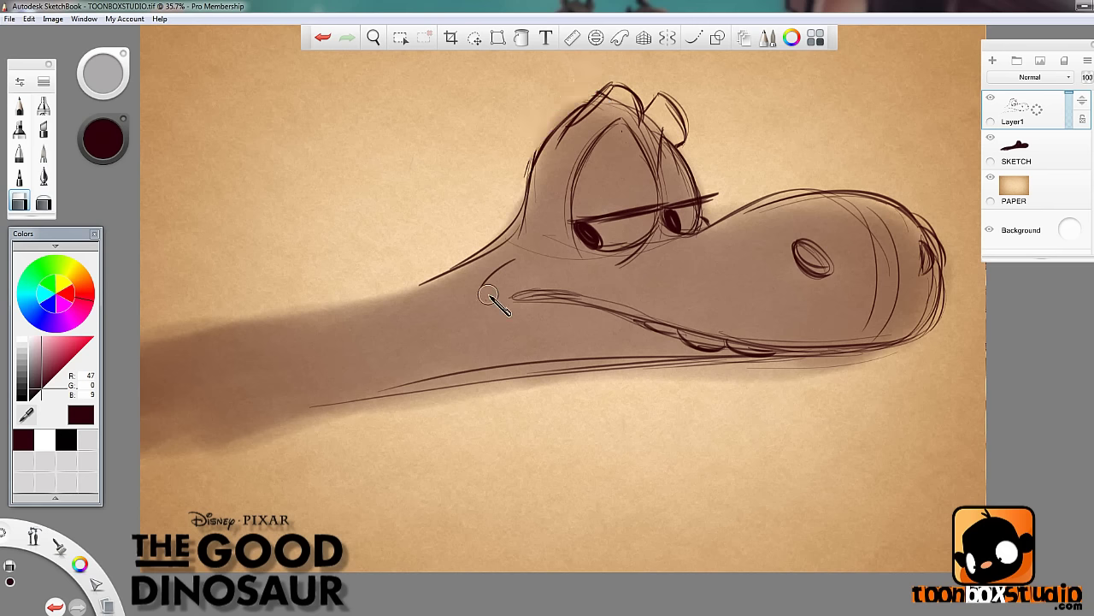
# - Draw the upper neck contour in pencil from the back of the head toward the body
pyautogui.click(19, 108)
pyautogui.moveTo(526, 193)
pyautogui.mouseDown()
pyautogui.moveTo(491, 255)
pyautogui.moveTo(422, 284)
pyautogui.mouseUp()
pyautogui.moveTo(486, 266)
pyautogui.mouseDown()
pyautogui.moveTo(299, 335)
pyautogui.moveTo(161, 326)
pyautogui.mouseUp()
pyautogui.moveTo(444, 279); pyautogui.dragTo(256, 317)
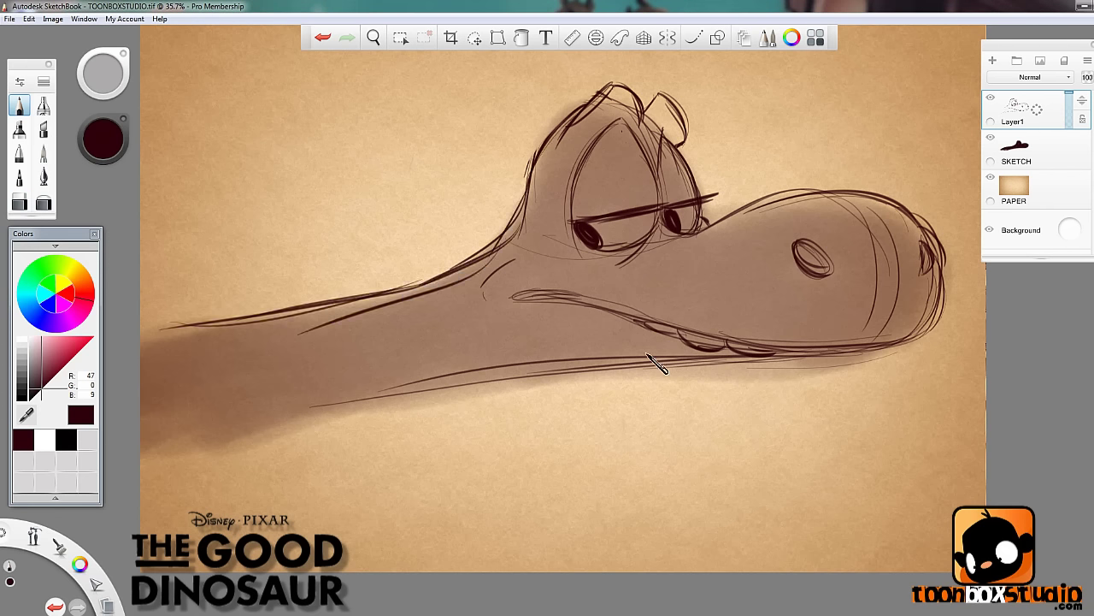
# - Darken the cheek crease and mouth corner, and add pencil strokes along the lower jaw and neck underside
pyautogui.moveTo(513, 272)
pyautogui.mouseDown()
pyautogui.moveTo(484, 299)
pyautogui.moveTo(639, 318)
pyautogui.mouseUp()
pyautogui.moveTo(547, 369); pyautogui.dragTo(816, 366)
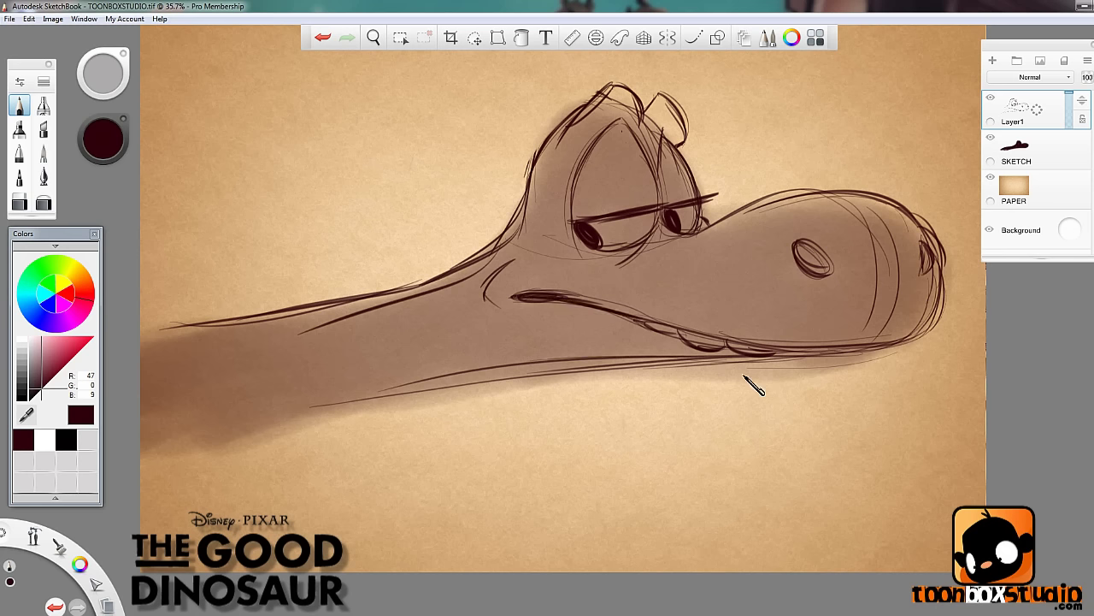
pyautogui.moveTo(704, 357)
pyautogui.mouseDown()
pyautogui.moveTo(414, 364)
pyautogui.moveTo(325, 396)
pyautogui.mouseUp()
pyautogui.moveTo(556, 367); pyautogui.dragTo(301, 386)
pyautogui.moveTo(563, 391); pyautogui.dragTo(274, 410)
# - Add another stroke along the upper neck and sketch the curved shoulder lines at the neck's base
pyautogui.moveTo(428, 289); pyautogui.dragTo(192, 335)
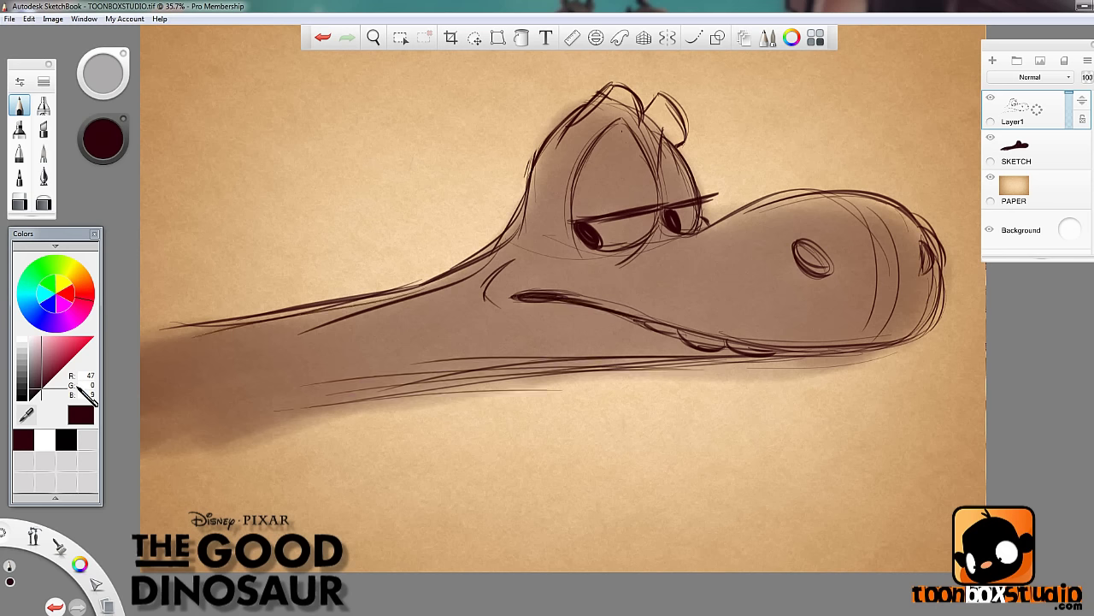
pyautogui.moveTo(146, 439); pyautogui.dragTo(199, 325)
pyautogui.moveTo(142, 357); pyautogui.dragTo(219, 318)
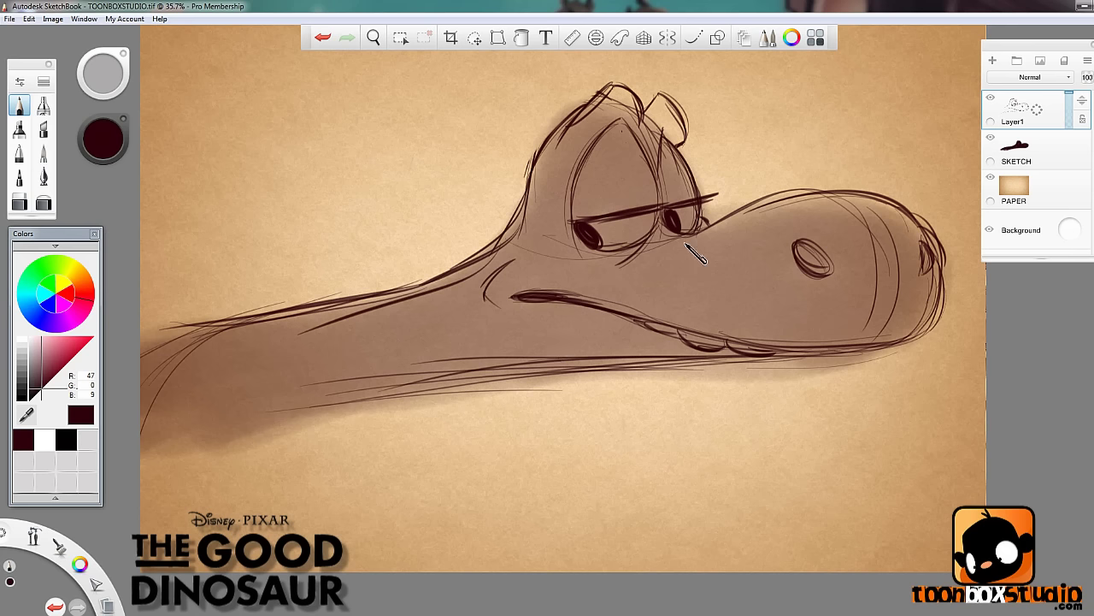
# - Darken the far brow and the outlines, lids and pupils of both eyes
pyautogui.moveTo(650, 92)
pyautogui.mouseDown()
pyautogui.moveTo(705, 161)
pyautogui.moveTo(697, 180)
pyautogui.moveTo(665, 163)
pyautogui.mouseUp()
pyautogui.moveTo(628, 117); pyautogui.dragTo(576, 197)
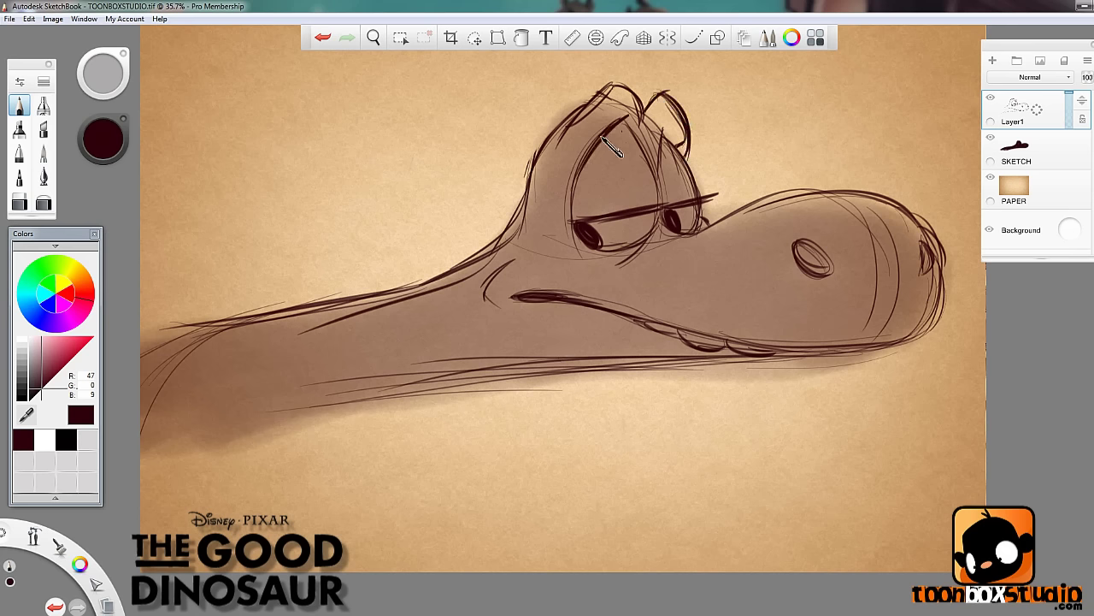
pyautogui.moveTo(600, 136)
pyautogui.mouseDown()
pyautogui.moveTo(572, 210)
pyautogui.moveTo(654, 249)
pyautogui.moveTo(681, 228)
pyautogui.moveTo(708, 245)
pyautogui.mouseUp()
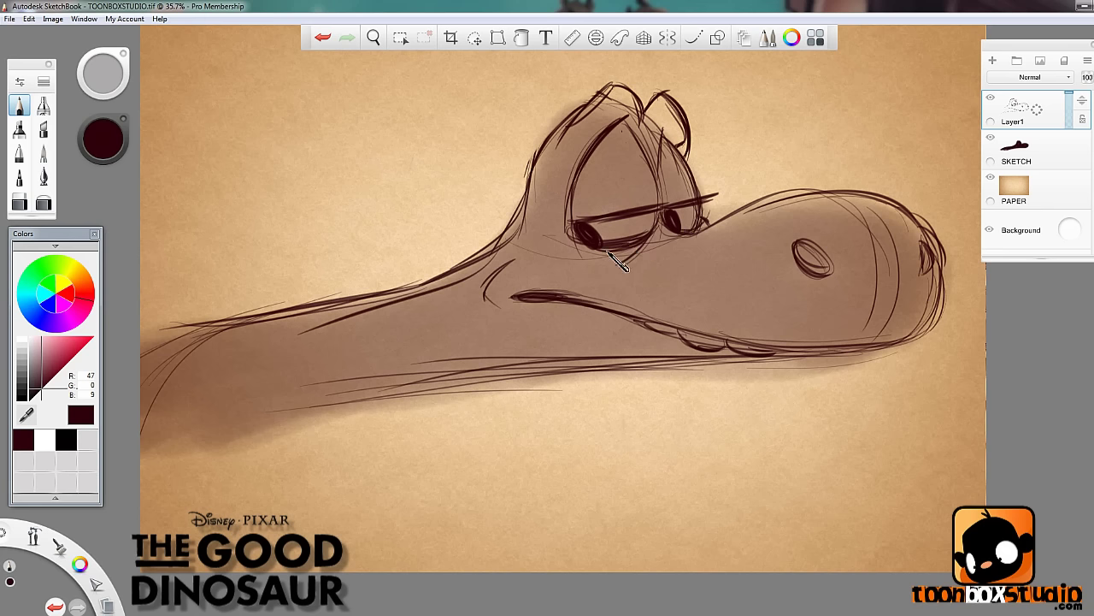
# - Strengthen the snout's contour curves and front edge, the mouth line with its teeth, and the lower jaw
pyautogui.moveTo(614, 267)
pyautogui.mouseDown()
pyautogui.moveTo(655, 232)
pyautogui.moveTo(825, 189)
pyautogui.moveTo(885, 313)
pyautogui.mouseUp()
pyautogui.moveTo(889, 198); pyautogui.dragTo(939, 250)
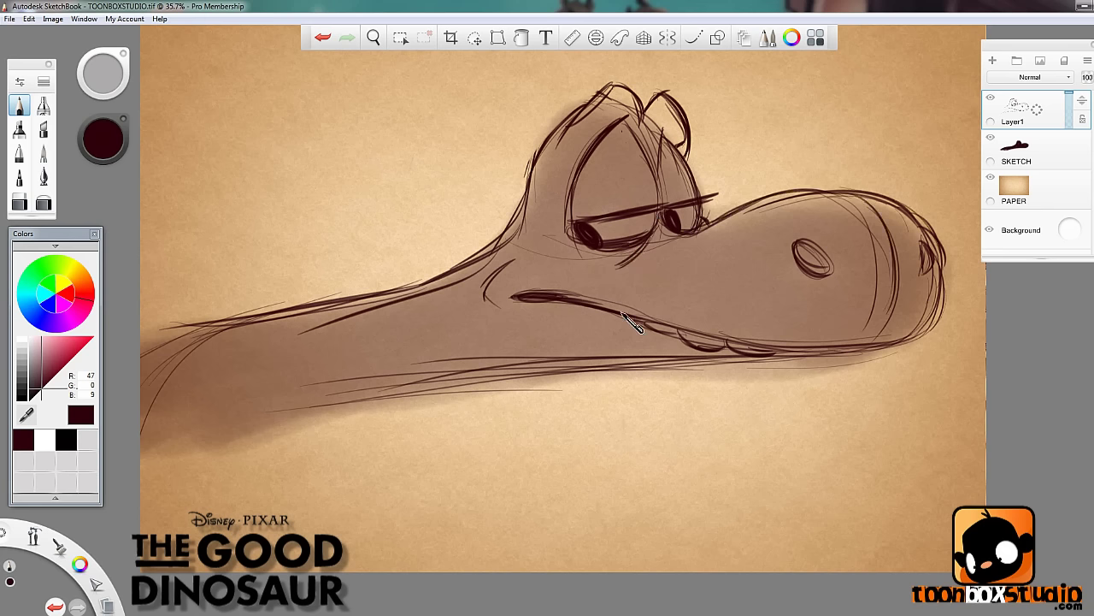
pyautogui.moveTo(633, 322); pyautogui.dragTo(807, 351)
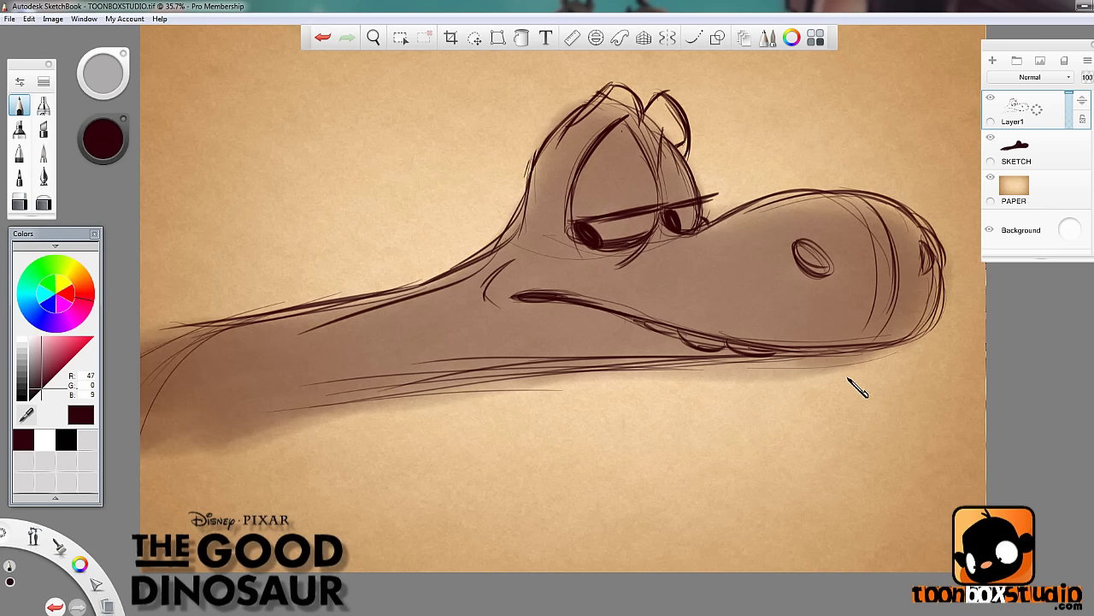
pyautogui.moveTo(400, 386); pyautogui.dragTo(595, 363)
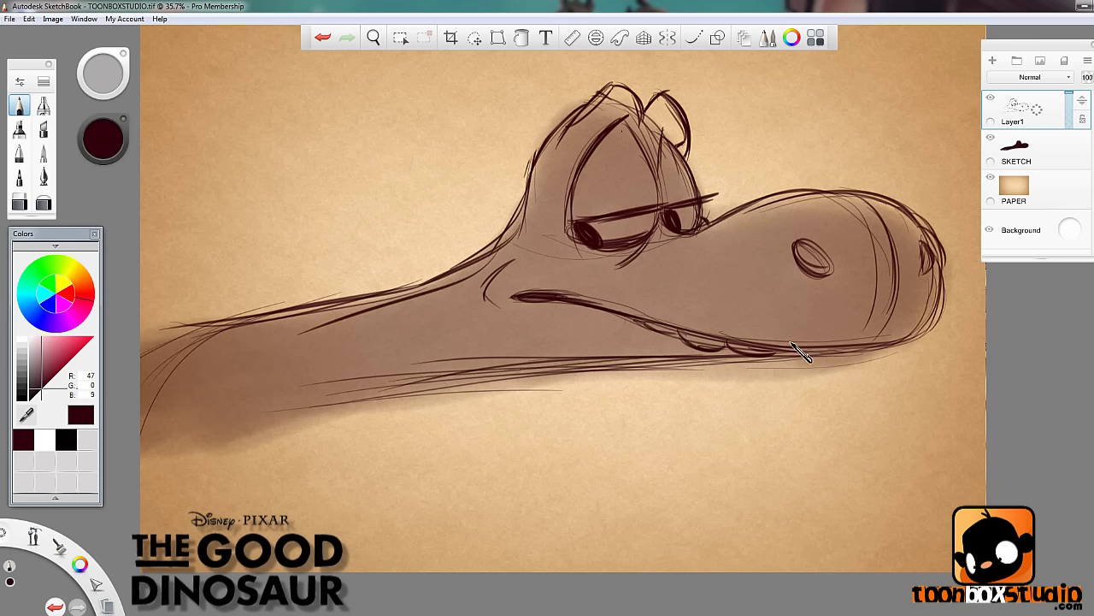
# - Merge Layer1 into the SKETCH layer and lower the merged layer's opacity to about 47
pyautogui.moveTo(1032, 113); pyautogui.dragTo(1030, 161)
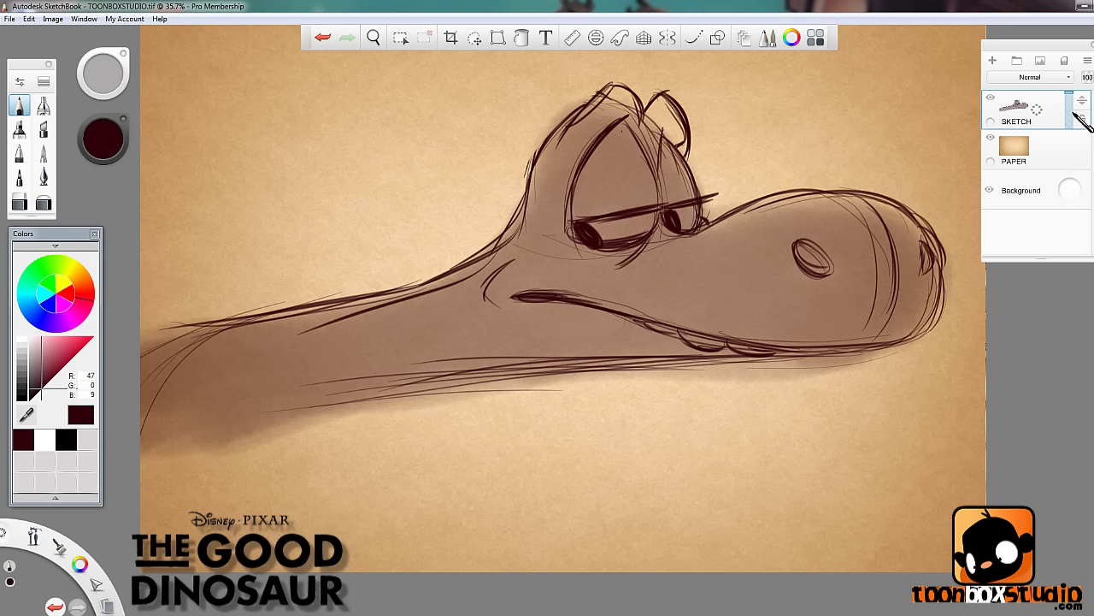
pyautogui.moveTo(1074, 112); pyautogui.dragTo(1074, 118)
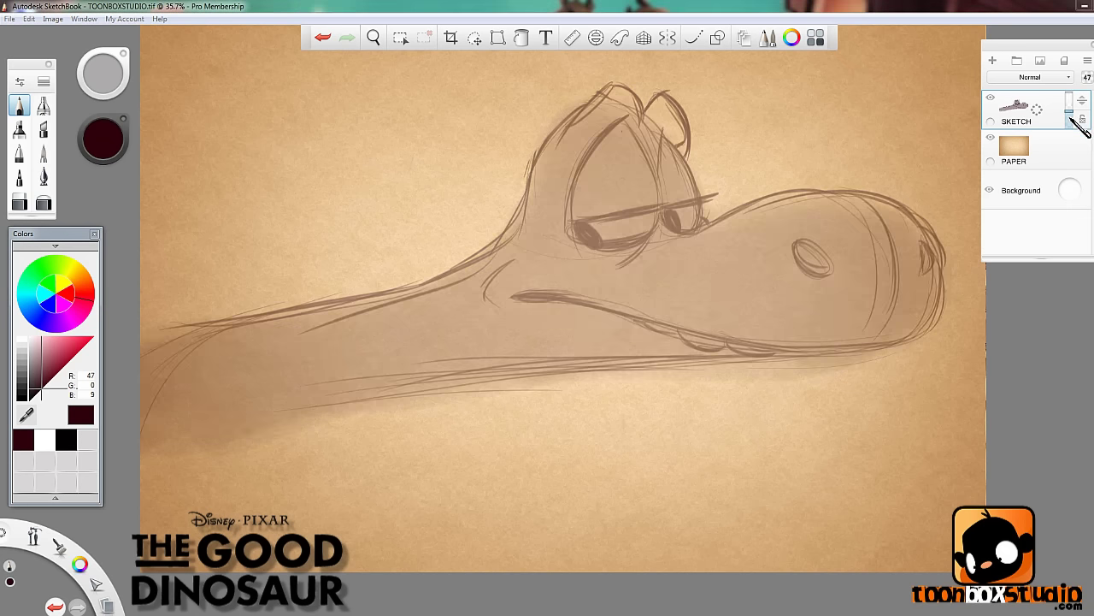
# - On a new layer, rough in the small figure's round head with guide curves, its back and its outstretched arm below the dinosaur's jaw
pyautogui.click(993, 60)
pyautogui.moveTo(513, 337)
pyautogui.mouseDown()
pyautogui.moveTo(559, 389)
pyautogui.moveTo(510, 431)
pyautogui.moveTo(487, 428)
pyautogui.moveTo(518, 440)
pyautogui.moveTo(529, 385)
pyautogui.moveTo(472, 364)
pyautogui.moveTo(489, 401)
pyautogui.moveTo(540, 409)
pyautogui.mouseUp()
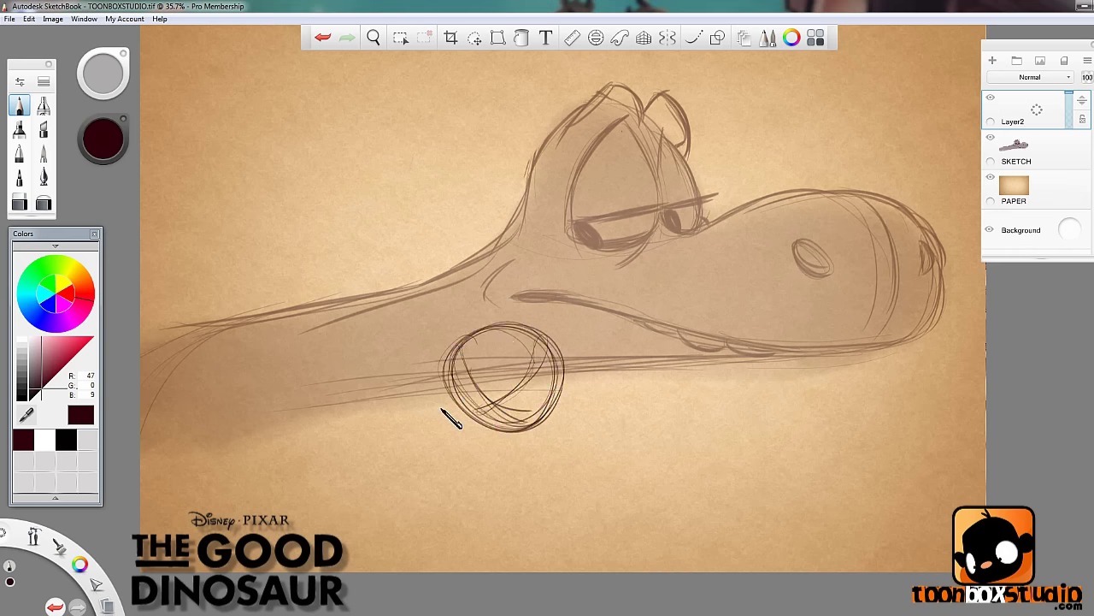
pyautogui.moveTo(442, 409)
pyautogui.mouseDown()
pyautogui.moveTo(401, 438)
pyautogui.moveTo(382, 421)
pyautogui.moveTo(405, 404)
pyautogui.mouseUp()
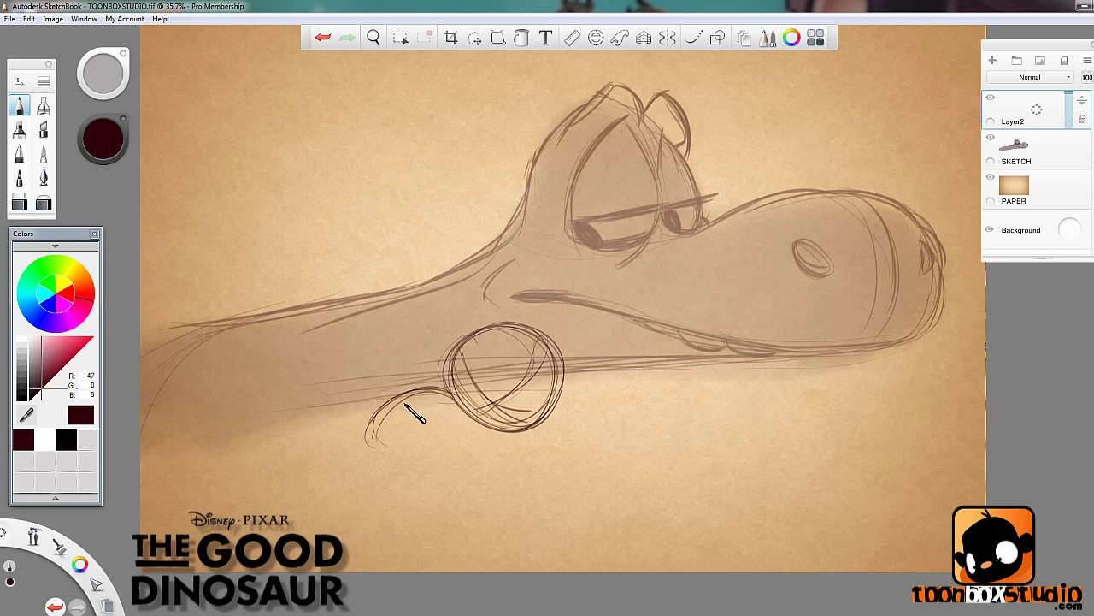
pyautogui.moveTo(371, 436)
pyautogui.mouseDown()
pyautogui.moveTo(469, 423)
pyautogui.moveTo(453, 436)
pyautogui.moveTo(520, 431)
pyautogui.moveTo(466, 452)
pyautogui.mouseUp()
pyautogui.moveTo(530, 433)
pyautogui.mouseDown()
pyautogui.moveTo(486, 450)
pyautogui.moveTo(547, 429)
pyautogui.mouseUp()
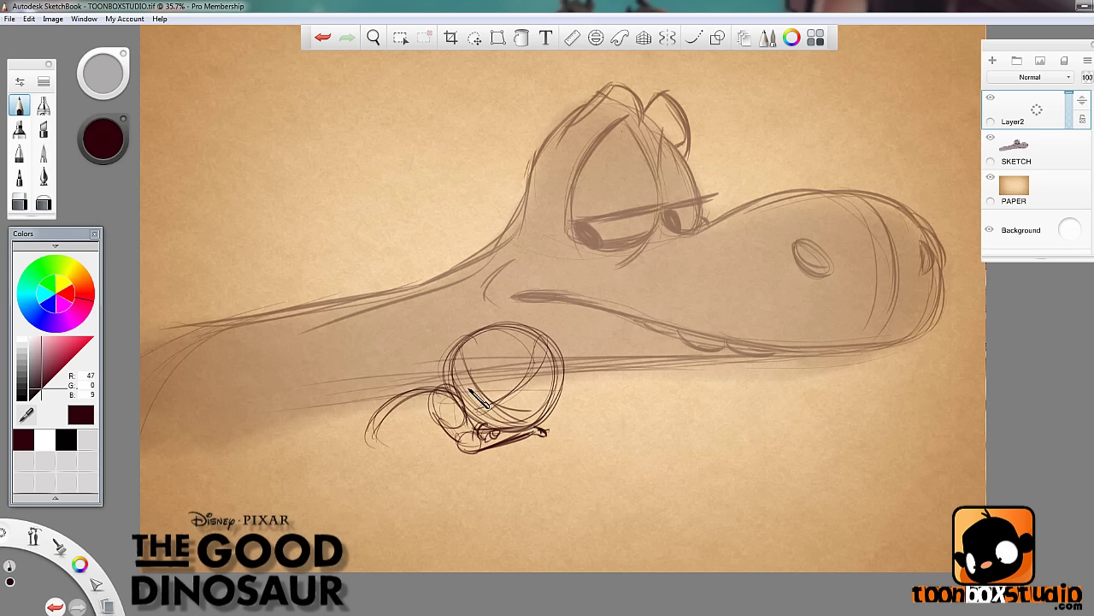
# - Sketch the small figure's crouched torso, bent legs and feet, and the leafy tuft at its hips
pyautogui.moveTo(411, 420)
pyautogui.mouseDown()
pyautogui.moveTo(432, 444)
pyautogui.moveTo(423, 393)
pyautogui.moveTo(436, 415)
pyautogui.moveTo(417, 421)
pyautogui.mouseUp()
pyautogui.moveTo(387, 467)
pyautogui.mouseDown()
pyautogui.moveTo(410, 429)
pyautogui.moveTo(411, 440)
pyautogui.moveTo(447, 441)
pyautogui.moveTo(424, 471)
pyautogui.moveTo(385, 451)
pyautogui.moveTo(404, 470)
pyautogui.moveTo(391, 479)
pyautogui.moveTo(382, 469)
pyautogui.moveTo(415, 449)
pyautogui.moveTo(391, 499)
pyautogui.moveTo(447, 466)
pyautogui.moveTo(403, 499)
pyautogui.moveTo(426, 494)
pyautogui.mouseUp()
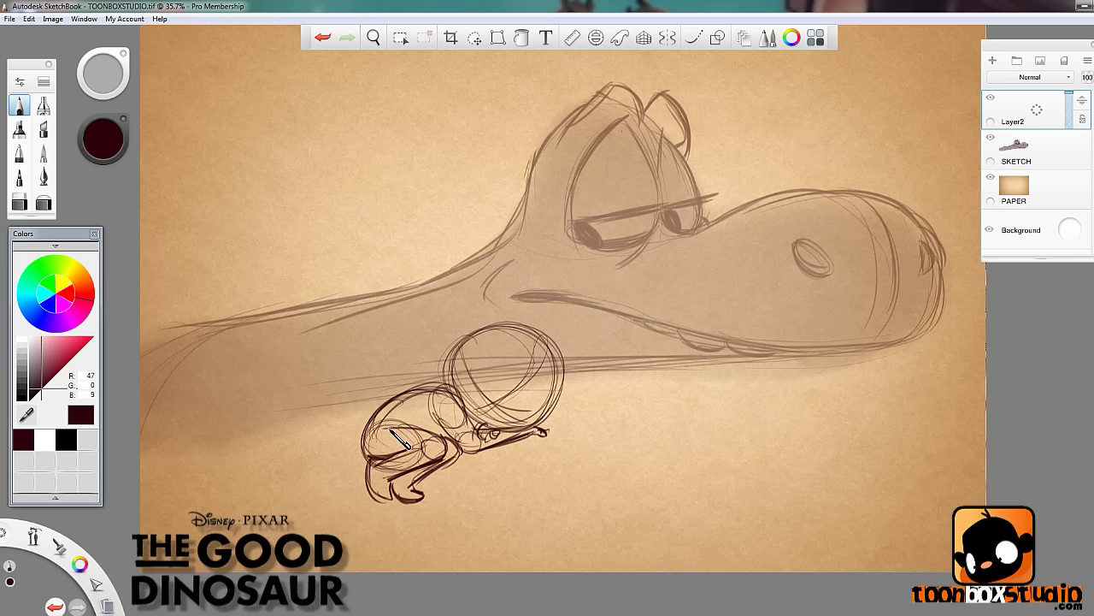
pyautogui.moveTo(386, 430)
pyautogui.mouseDown()
pyautogui.moveTo(359, 426)
pyautogui.moveTo(364, 454)
pyautogui.moveTo(384, 444)
pyautogui.mouseUp()
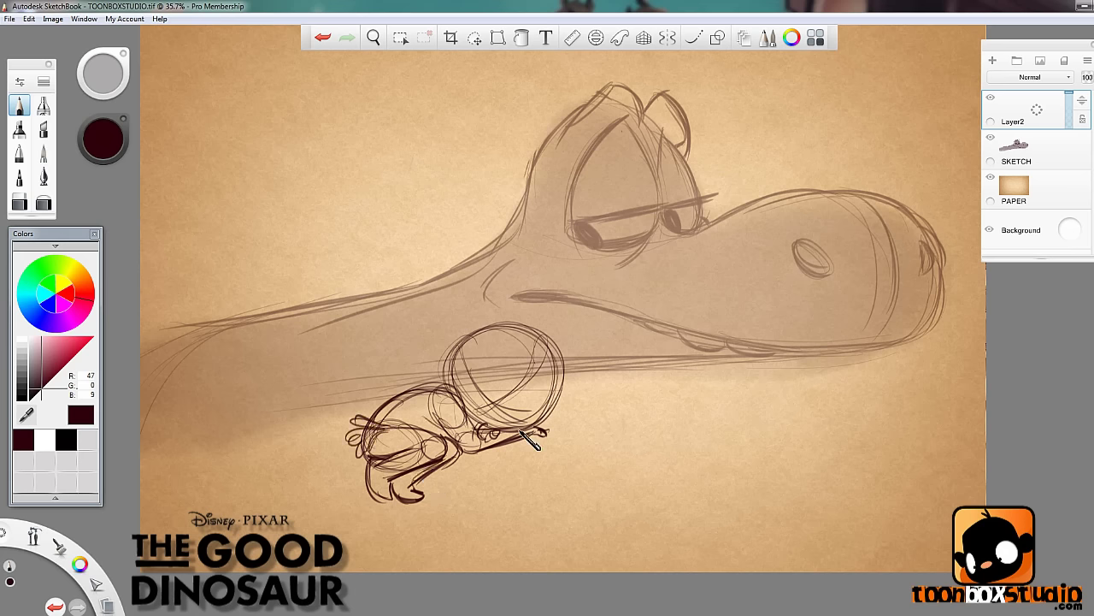
# - Rotate the small figure slightly clockwise beneath the dinosaur's jaw
pyautogui.press('v')
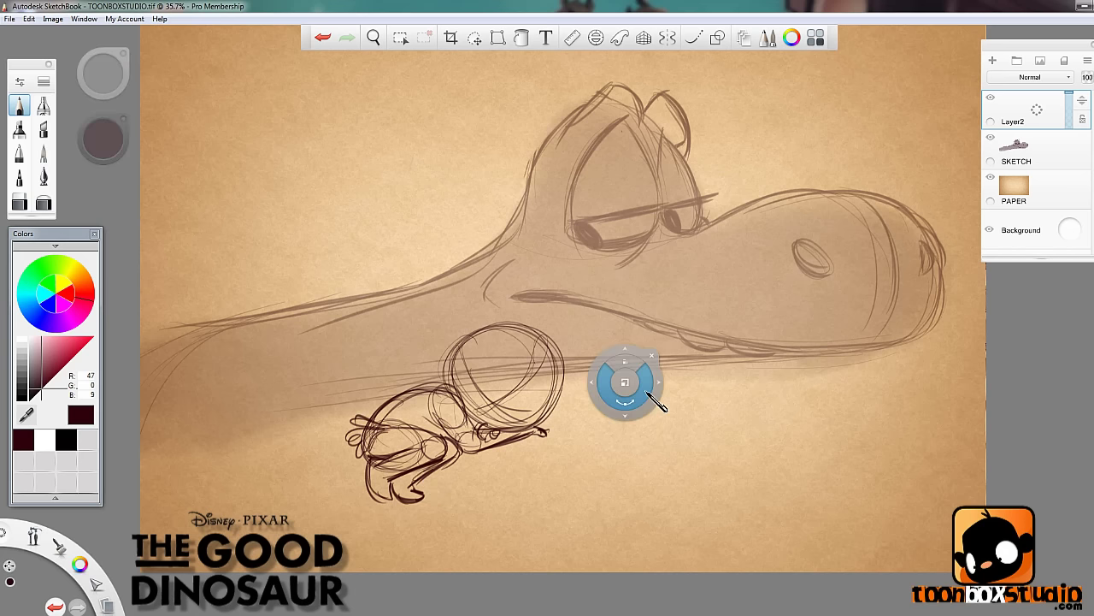
pyautogui.moveTo(646, 391); pyautogui.dragTo(644, 409)
pyautogui.click(674, 425)
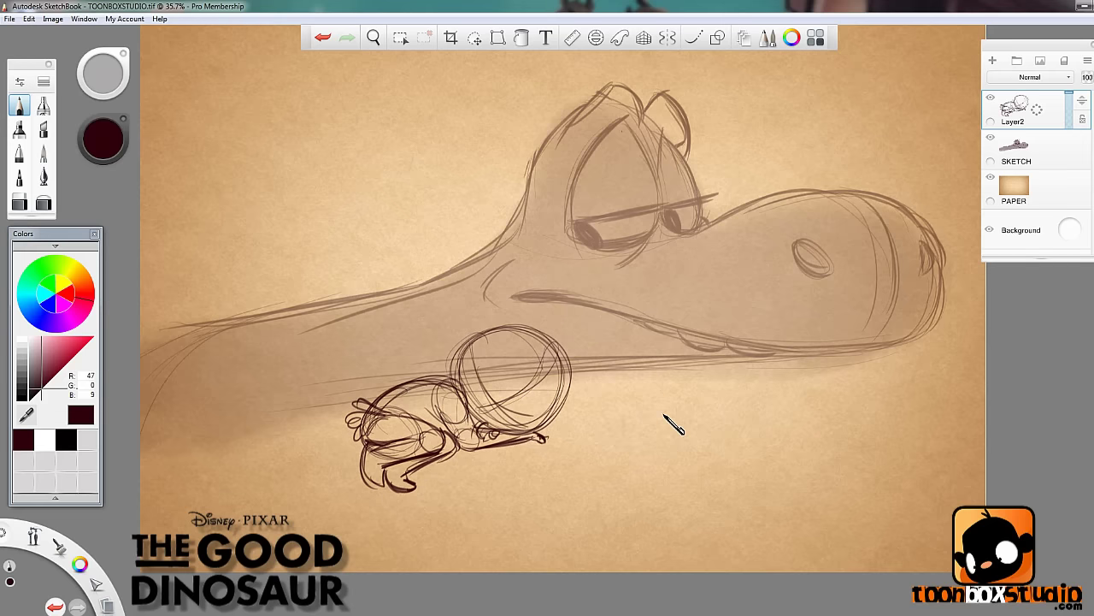
# - Sketch the small figure's ear, cheek and face guidelines, and add leaf-shaped hair tufts around its head
pyautogui.moveTo(468, 343)
pyautogui.mouseDown()
pyautogui.moveTo(496, 410)
pyautogui.moveTo(537, 394)
pyautogui.mouseUp()
pyautogui.moveTo(480, 352)
pyautogui.mouseDown()
pyautogui.moveTo(468, 335)
pyautogui.moveTo(507, 364)
pyautogui.mouseUp()
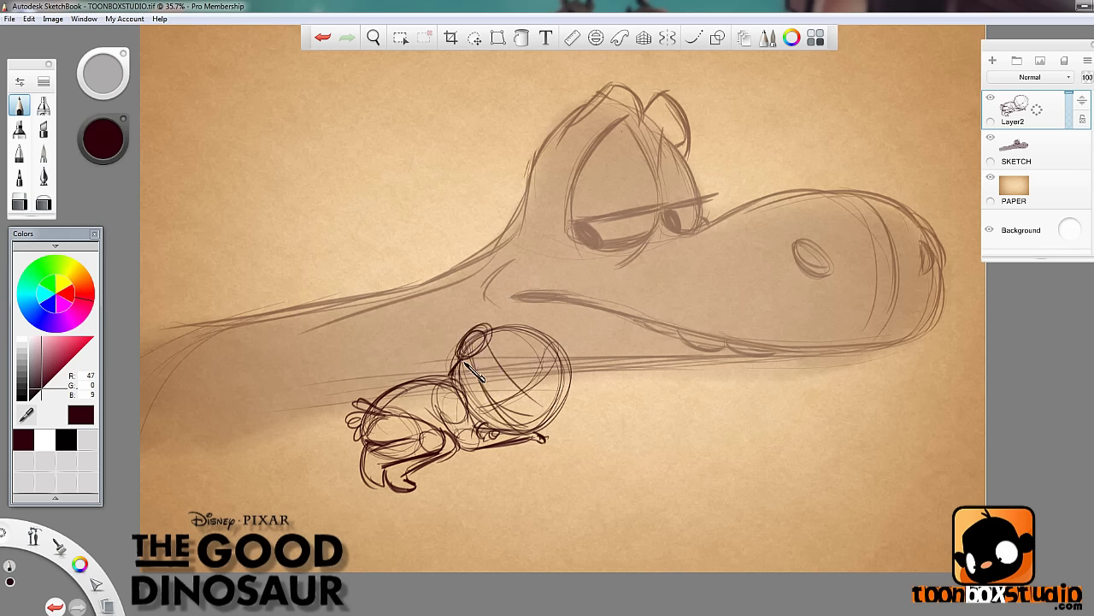
pyautogui.moveTo(562, 380); pyautogui.dragTo(548, 409)
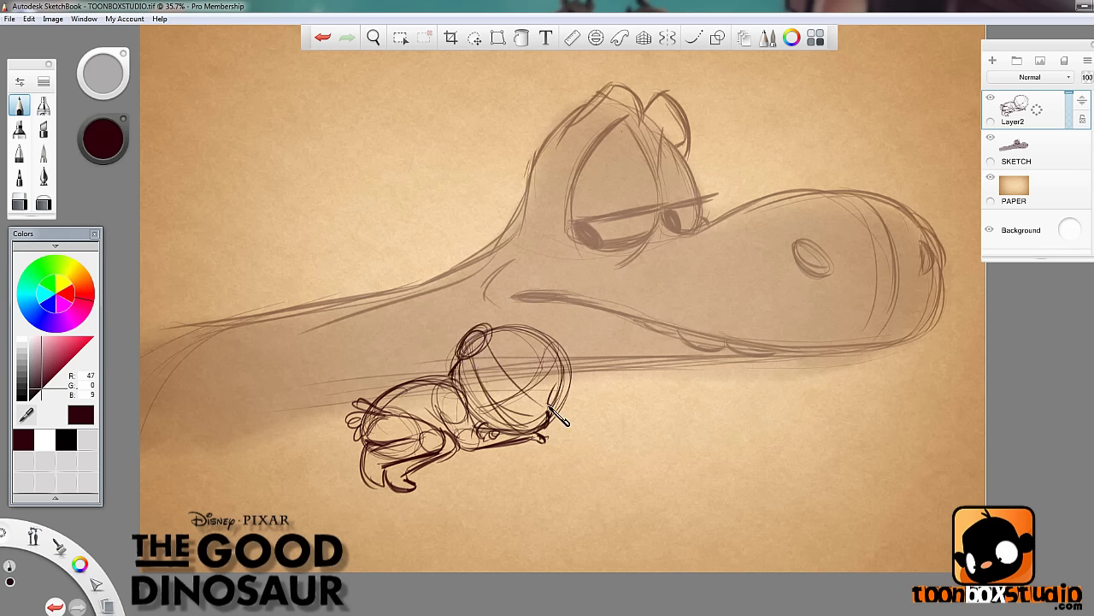
pyautogui.moveTo(549, 369); pyautogui.dragTo(493, 417)
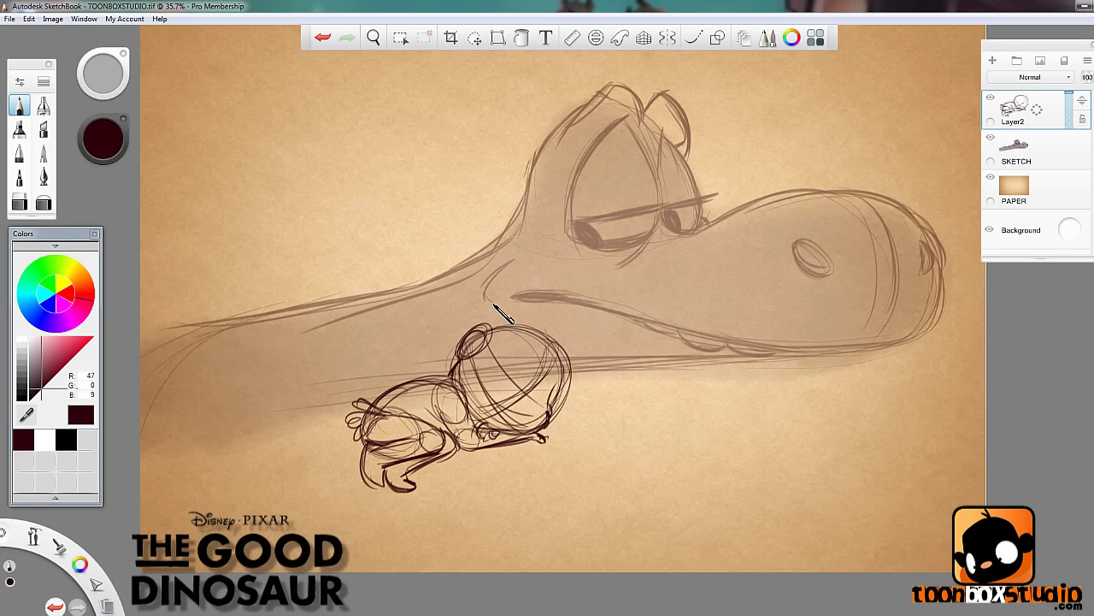
pyautogui.moveTo(494, 303)
pyautogui.mouseDown()
pyautogui.moveTo(483, 350)
pyautogui.moveTo(517, 330)
pyautogui.moveTo(590, 342)
pyautogui.moveTo(594, 413)
pyautogui.moveTo(575, 402)
pyautogui.mouseUp()
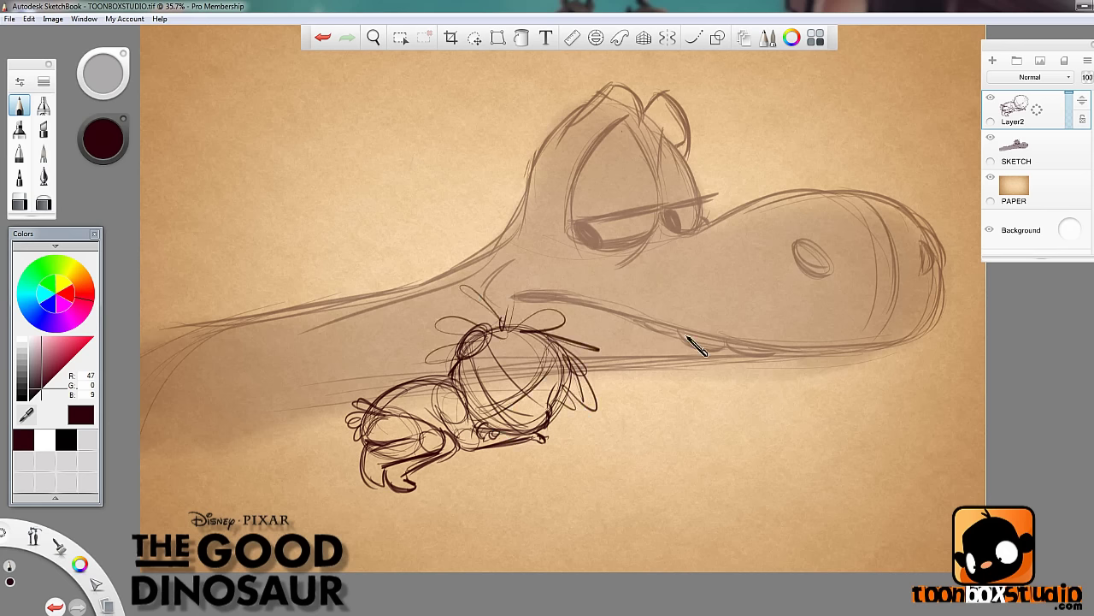
# - Shift the small figure toward the base of the dinosaur's neck and sketch long curved strokes trailing behind its hips
pyautogui.press('v')
pyautogui.moveTo(668, 422); pyautogui.dragTo(623, 438)
pyautogui.click(650, 384)
pyautogui.moveTo(323, 414)
pyautogui.mouseDown()
pyautogui.moveTo(179, 447)
pyautogui.moveTo(320, 417)
pyautogui.mouseUp()
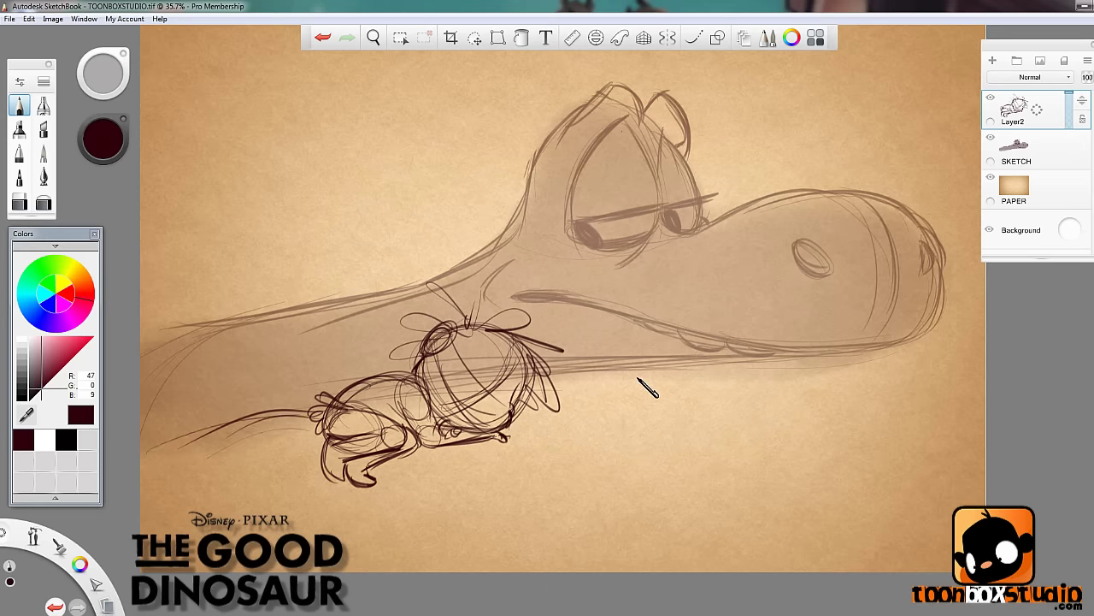
# - Raise the SKETCH layer's opacity to about 75 and shade the small figure on a new layer above it at about 16 opacity
pyautogui.moveTo(1082, 149); pyautogui.dragTo(1082, 150)
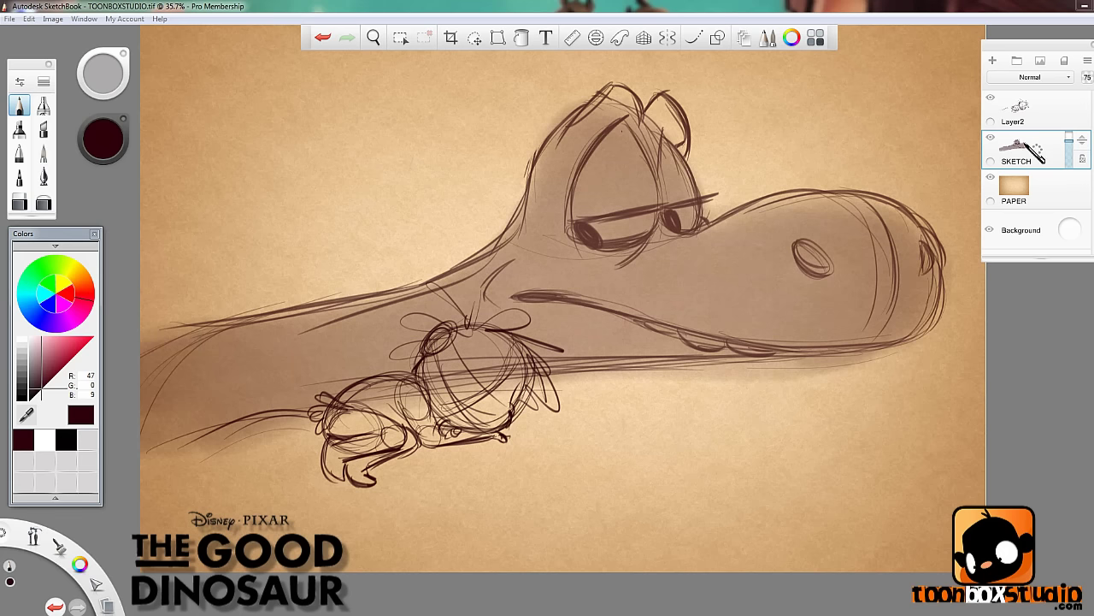
pyautogui.click(993, 61)
pyautogui.click(44, 153)
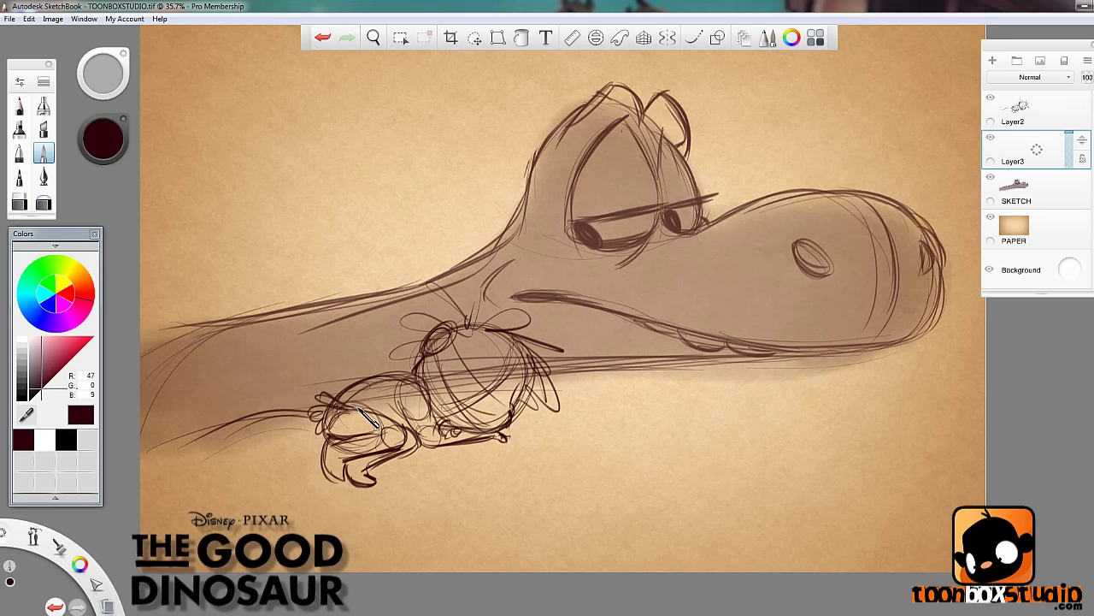
pyautogui.moveTo(359, 409)
pyautogui.mouseDown()
pyautogui.moveTo(359, 436)
pyautogui.moveTo(454, 402)
pyautogui.moveTo(479, 368)
pyautogui.moveTo(500, 407)
pyautogui.moveTo(466, 359)
pyautogui.mouseUp()
pyautogui.moveTo(1069, 150); pyautogui.dragTo(1066, 157)
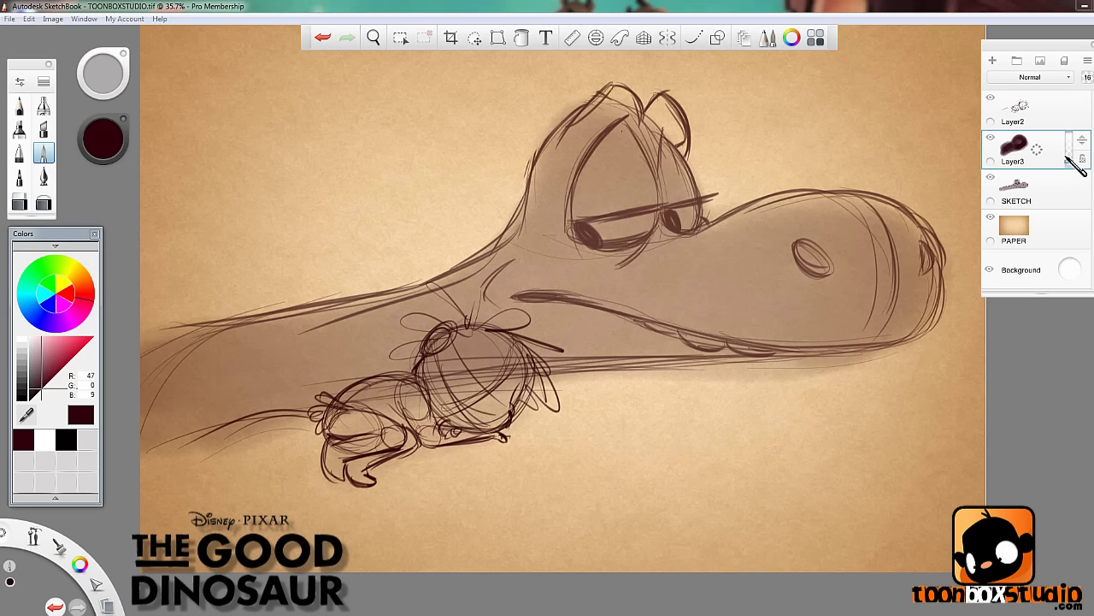
# - Merge the small figure's line layer into its shading layer and fade the SKETCH layer's opacity
pyautogui.moveTo(1030, 117)
pyautogui.mouseDown()
pyautogui.moveTo(1036, 142)
pyautogui.moveTo(1075, 156)
pyautogui.mouseUp()
pyautogui.click(1007, 150)
pyautogui.click(1038, 119)
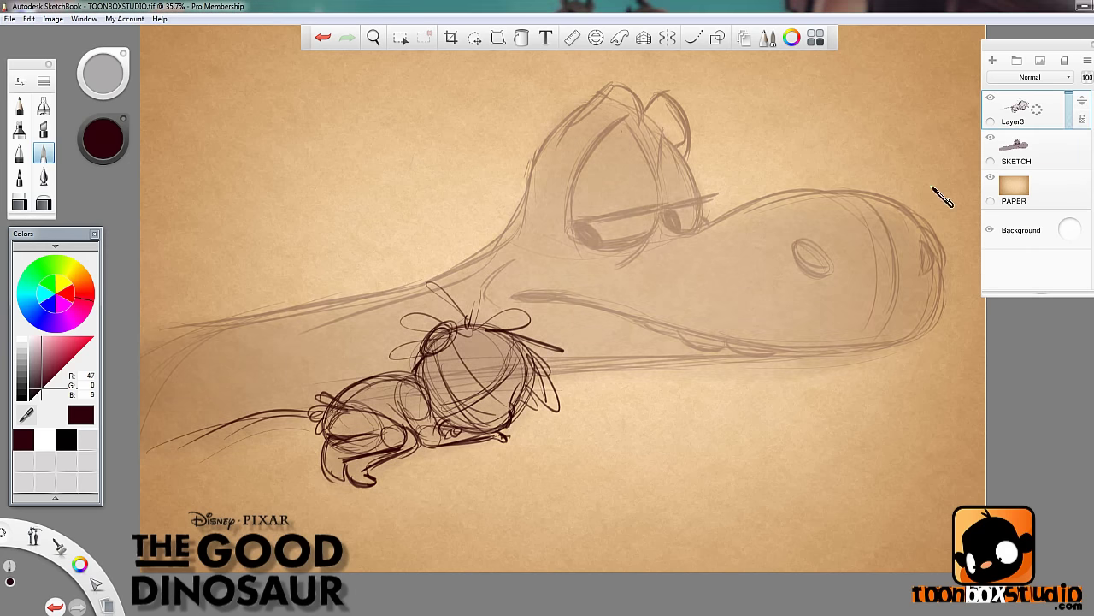
# - Lasso the small figure's body, scale it down slightly, move it closer to the head and clear the selection
pyautogui.click(474, 38)
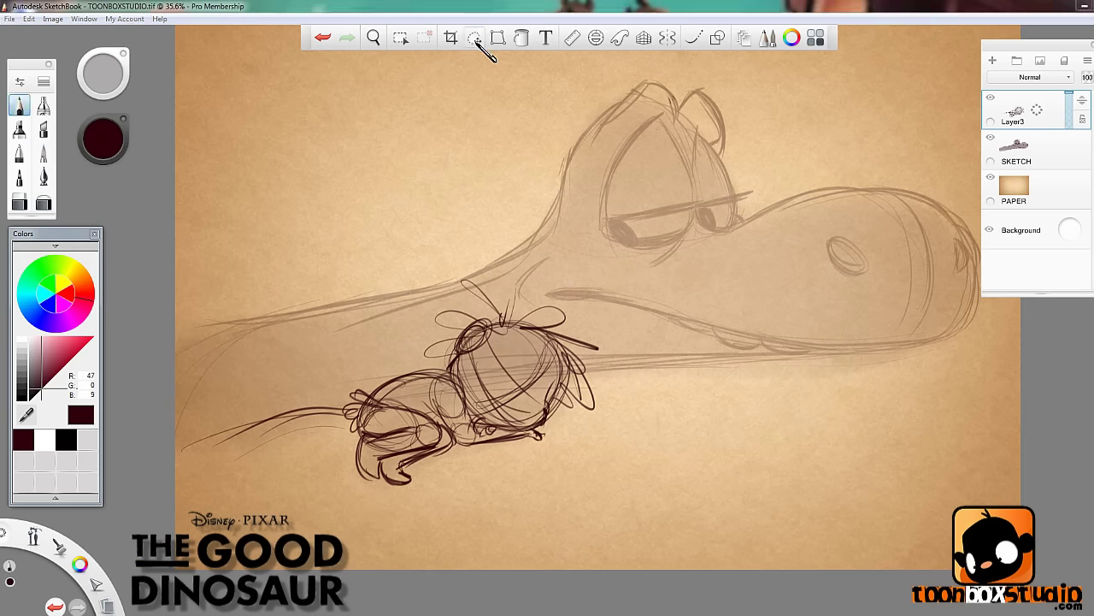
pyautogui.moveTo(419, 368)
pyautogui.mouseDown()
pyautogui.moveTo(346, 395)
pyautogui.moveTo(342, 468)
pyautogui.moveTo(481, 480)
pyautogui.moveTo(517, 446)
pyautogui.moveTo(462, 382)
pyautogui.mouseUp()
pyautogui.press('v')
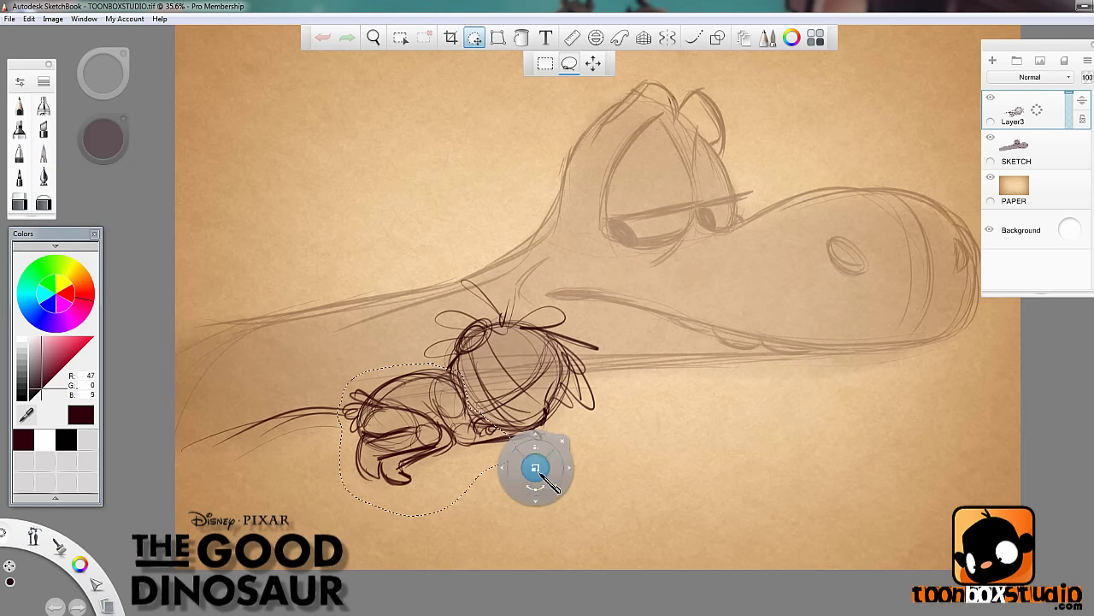
pyautogui.moveTo(536, 469); pyautogui.dragTo(538, 481)
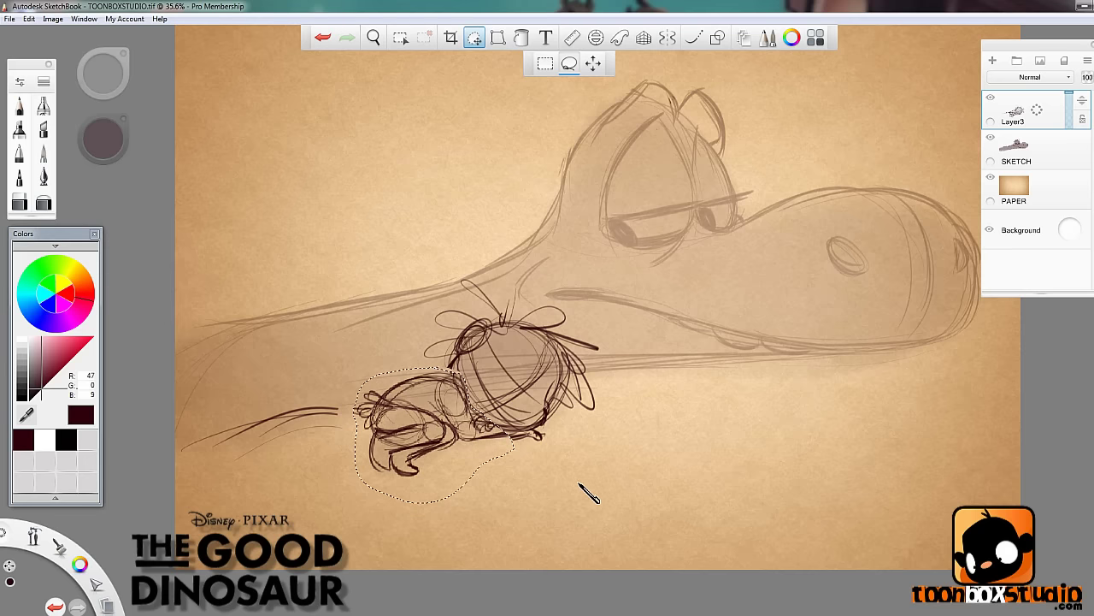
pyautogui.press('v')
pyautogui.click(590, 465)
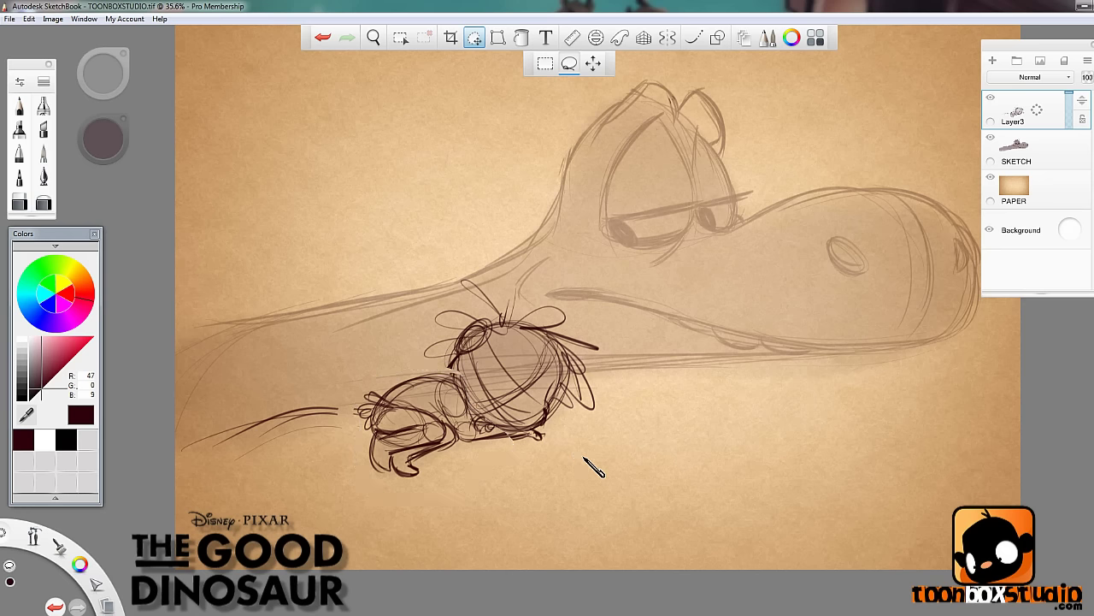
# - Lighten the small figure's rough construction lines with an enlarged eraser
pyautogui.click(41, 202)
pyautogui.moveTo(102, 74); pyautogui.dragTo(141, 82)
pyautogui.moveTo(390, 411)
pyautogui.mouseDown()
pyautogui.moveTo(433, 479)
pyautogui.moveTo(399, 474)
pyautogui.moveTo(368, 415)
pyautogui.mouseUp()
# - With the pencil, draw a dark contour along the small figure's forehead and far cheek
pyautogui.click(23, 106)
pyautogui.press('space')
pyautogui.moveTo(583, 414); pyautogui.dragTo(616, 353)
pyautogui.moveTo(654, 422); pyautogui.dragTo(725, 412)
pyautogui.press('Left')
pyautogui.moveTo(592, 289)
pyautogui.mouseDown()
pyautogui.moveTo(562, 405)
pyautogui.moveTo(549, 412)
pyautogui.mouseUp()
pyautogui.moveTo(637, 314); pyautogui.dragTo(623, 408)
pyautogui.moveTo(618, 368); pyautogui.dragTo(622, 407)
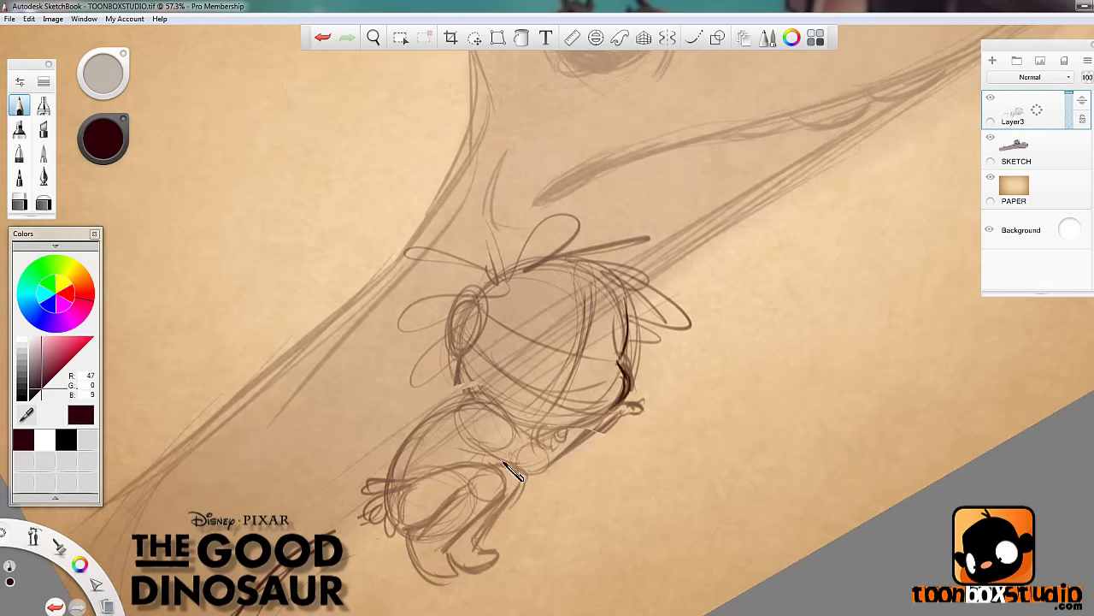
# - Draw the small figure's two closed eyes with eyelid creases and the short curve of the nose bridge
pyautogui.moveTo(522, 375)
pyautogui.mouseDown()
pyautogui.moveTo(573, 399)
pyautogui.moveTo(609, 381)
pyautogui.mouseUp()
pyautogui.moveTo(544, 348); pyautogui.dragTo(518, 349)
pyautogui.moveTo(599, 354); pyautogui.dragTo(603, 375)
pyautogui.moveTo(598, 348); pyautogui.dragTo(585, 357)
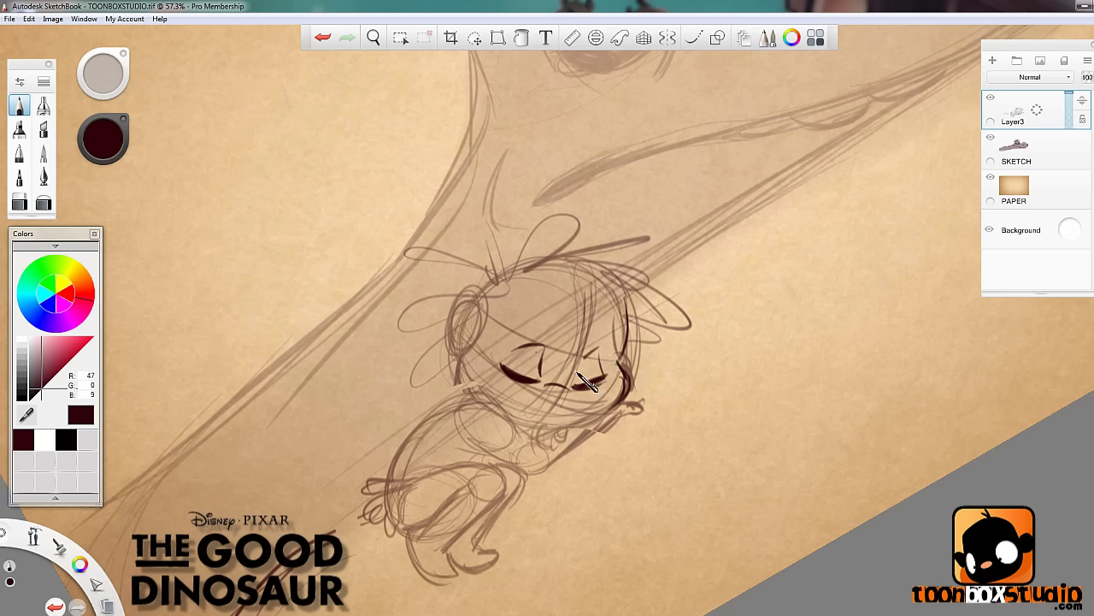
# - Add thick eyebrows above both closed eyes, and draw the round nose and small mouth
pyautogui.moveTo(502, 332); pyautogui.dragTo(562, 326)
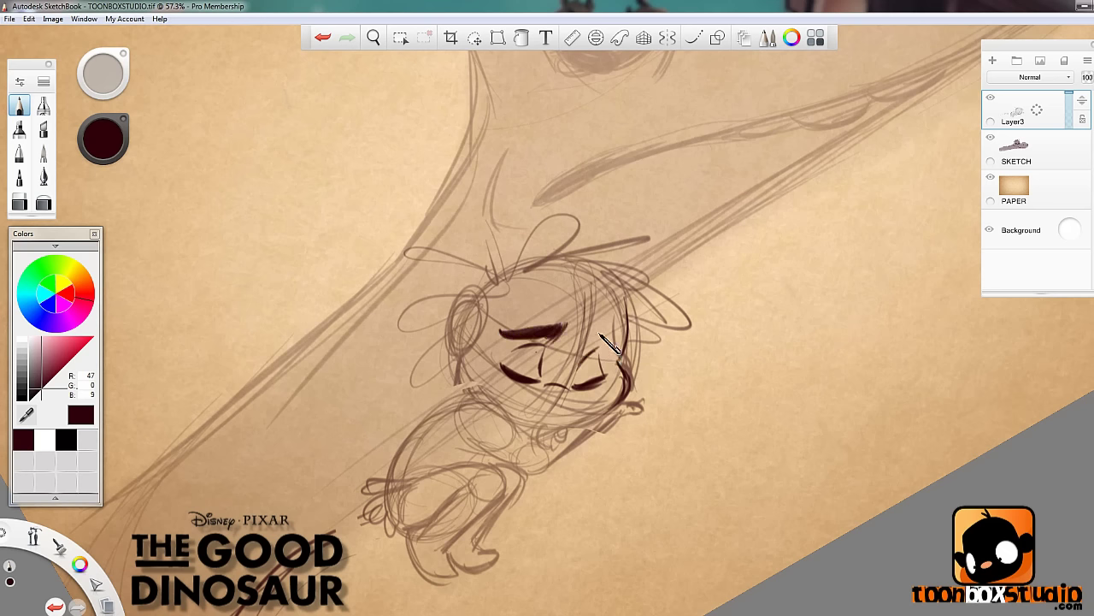
pyautogui.moveTo(588, 336); pyautogui.dragTo(618, 341)
pyautogui.moveTo(543, 398); pyautogui.dragTo(565, 399)
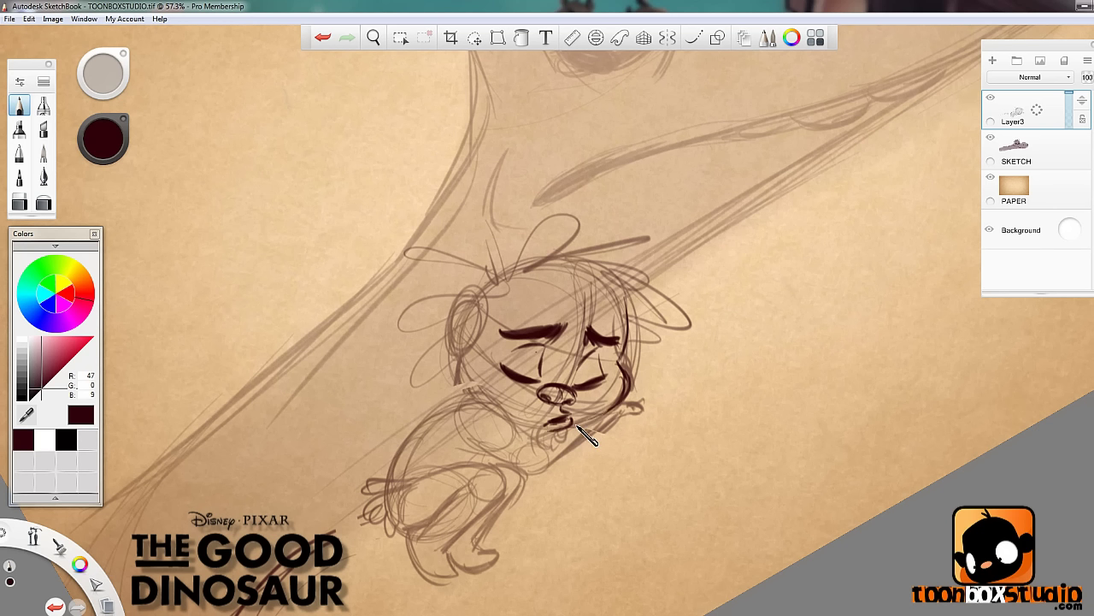
# - Outline the small figure's jaw, folded arms with the hand under the chin, curved back and ear
pyautogui.press('Right')
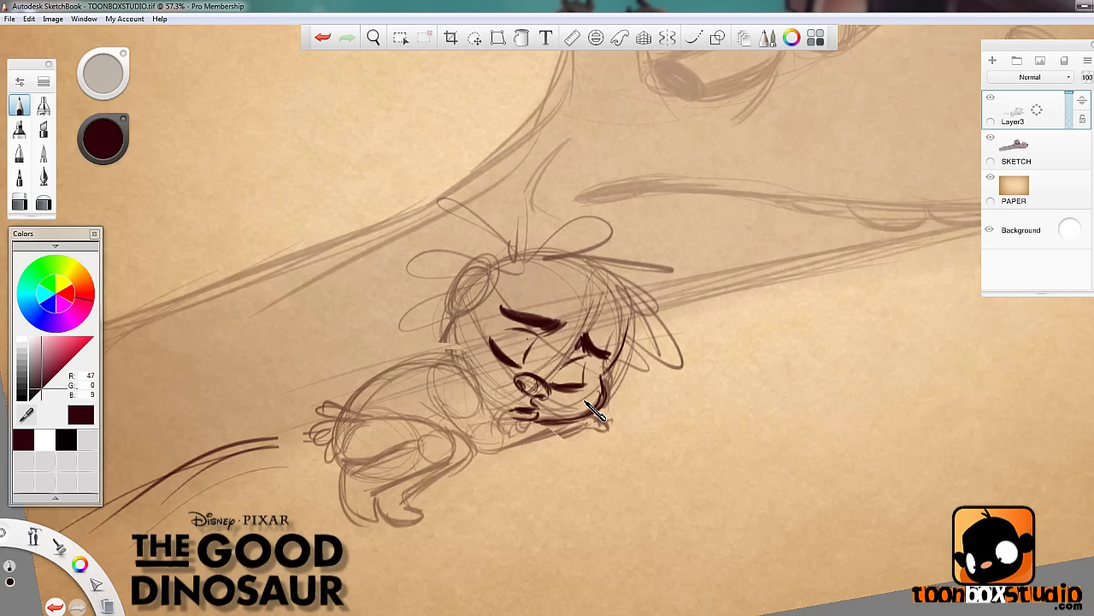
pyautogui.moveTo(457, 319)
pyautogui.mouseDown()
pyautogui.moveTo(466, 368)
pyautogui.moveTo(476, 337)
pyautogui.moveTo(478, 357)
pyautogui.moveTo(454, 357)
pyautogui.moveTo(517, 425)
pyautogui.mouseUp()
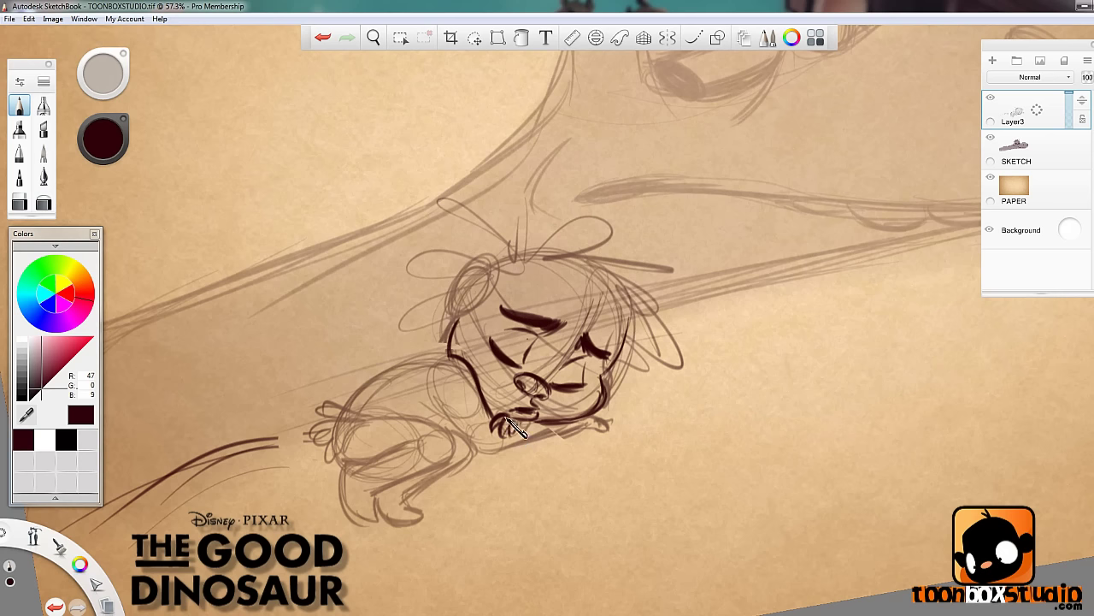
pyautogui.moveTo(441, 412)
pyautogui.mouseDown()
pyautogui.moveTo(494, 459)
pyautogui.moveTo(479, 430)
pyautogui.moveTo(496, 455)
pyautogui.moveTo(484, 457)
pyautogui.moveTo(547, 430)
pyautogui.mouseUp()
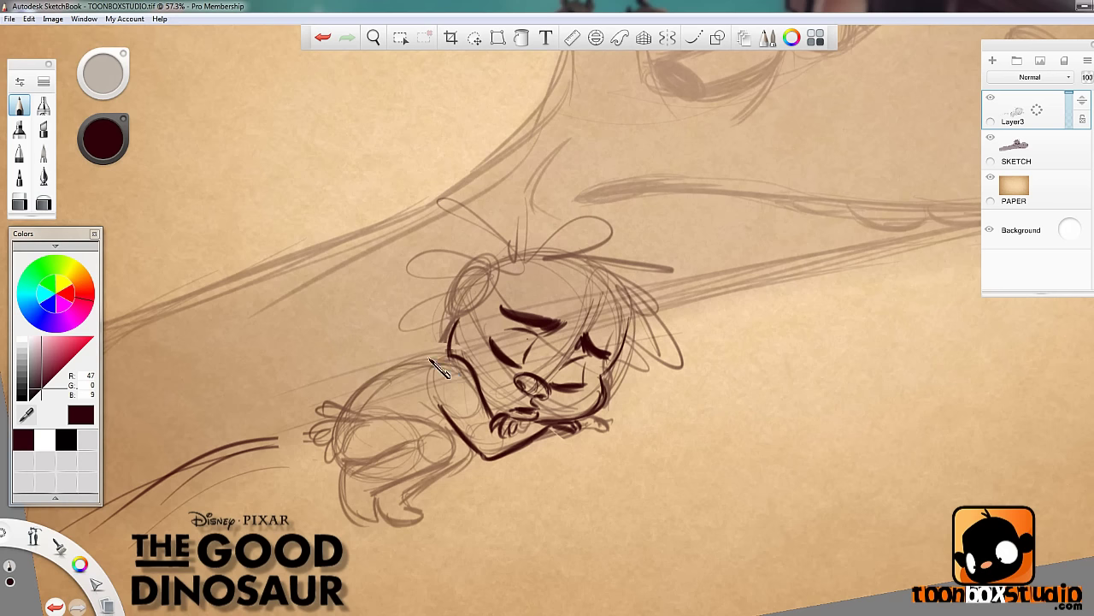
pyautogui.moveTo(430, 358); pyautogui.dragTo(359, 469)
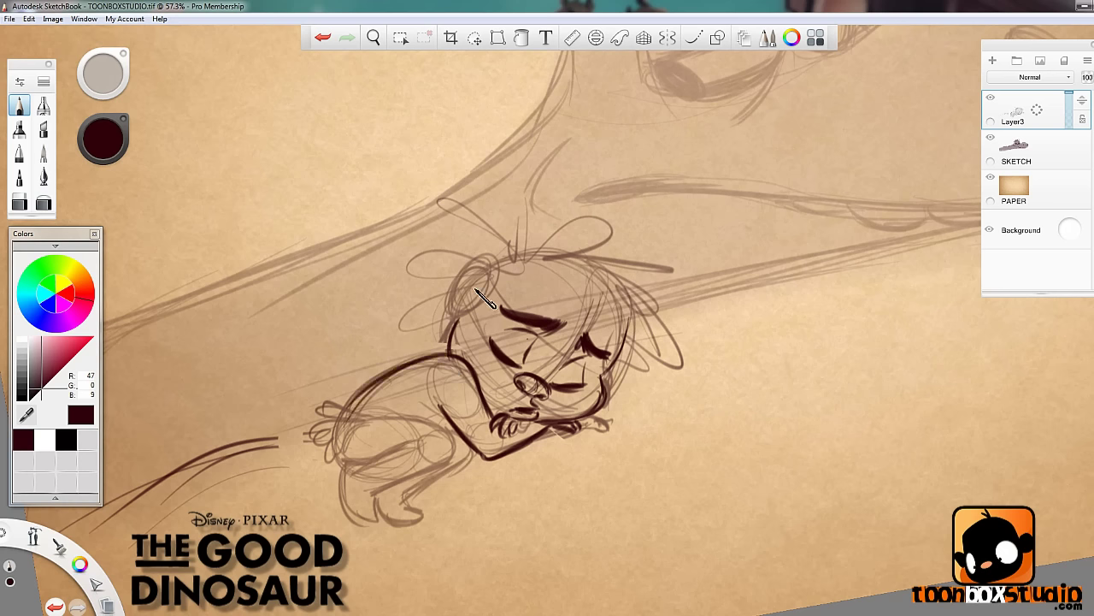
pyautogui.moveTo(476, 291)
pyautogui.mouseDown()
pyautogui.moveTo(451, 316)
pyautogui.moveTo(461, 276)
pyautogui.moveTo(465, 315)
pyautogui.mouseUp()
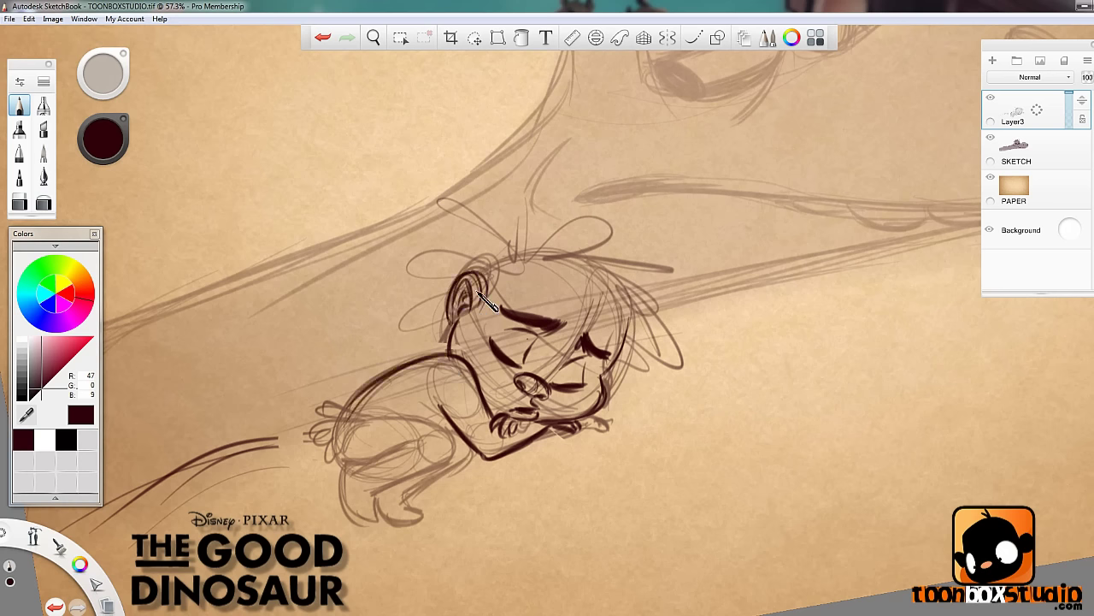
# - Outline the small figure's bent legs and feet with toes, and darken the leafy tuft at its hips
pyautogui.moveTo(370, 421)
pyautogui.mouseDown()
pyautogui.moveTo(456, 437)
pyautogui.moveTo(383, 500)
pyautogui.mouseUp()
pyautogui.moveTo(425, 435)
pyautogui.mouseDown()
pyautogui.moveTo(346, 468)
pyautogui.moveTo(358, 497)
pyautogui.moveTo(345, 508)
pyautogui.moveTo(377, 520)
pyautogui.mouseUp()
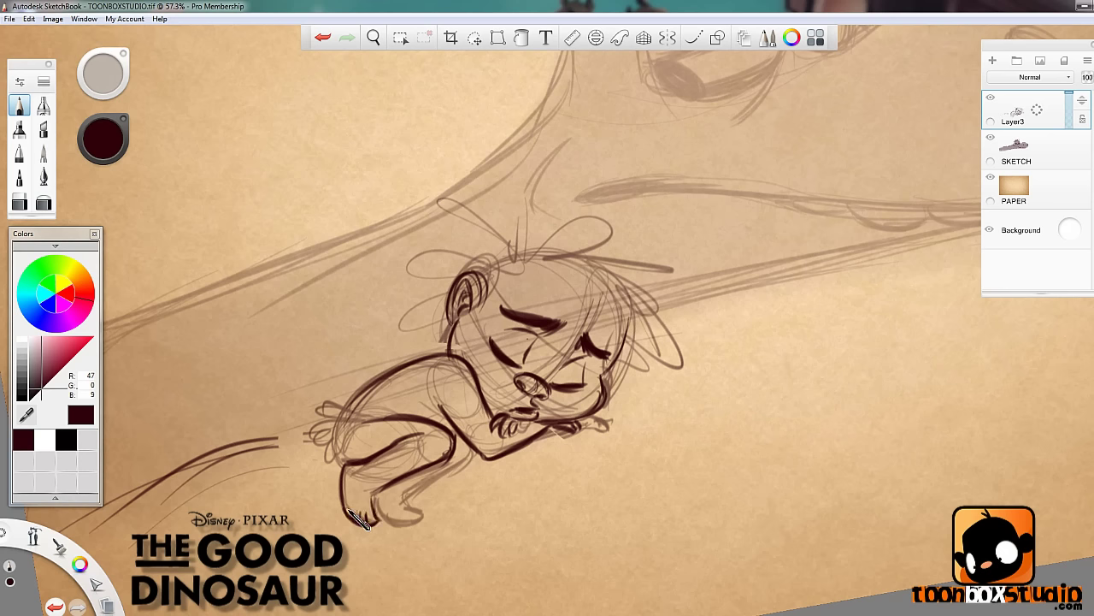
pyautogui.moveTo(387, 523); pyautogui.dragTo(416, 521)
pyautogui.moveTo(406, 507); pyautogui.dragTo(484, 459)
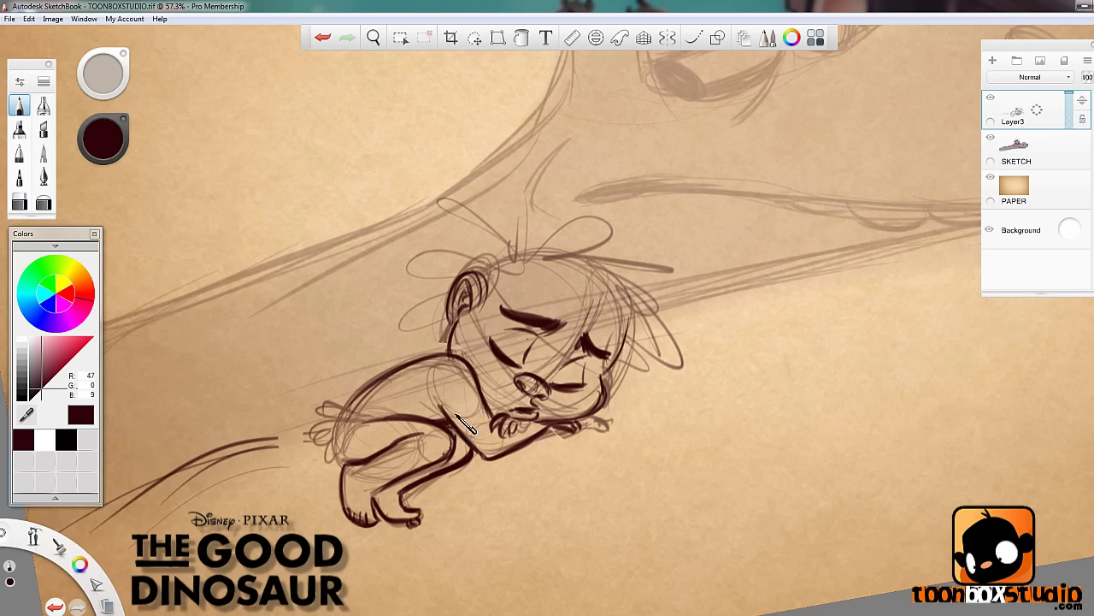
pyautogui.moveTo(372, 395)
pyautogui.mouseDown()
pyautogui.moveTo(366, 422)
pyautogui.moveTo(325, 408)
pyautogui.moveTo(346, 421)
pyautogui.moveTo(333, 440)
pyautogui.moveTo(340, 462)
pyautogui.moveTo(373, 426)
pyautogui.moveTo(344, 456)
pyautogui.moveTo(343, 427)
pyautogui.moveTo(373, 417)
pyautogui.mouseUp()
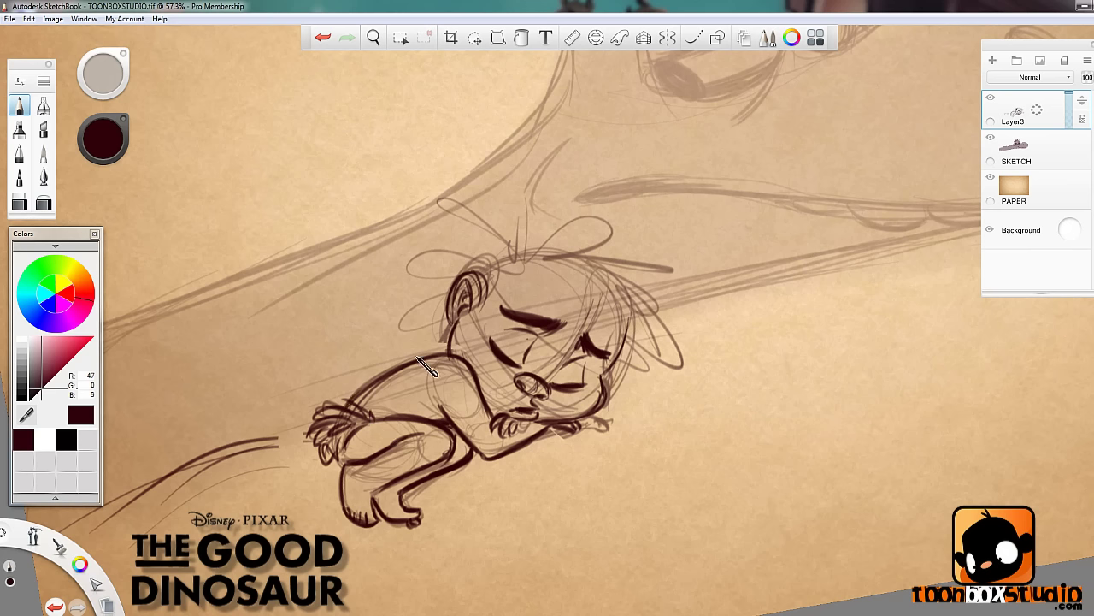
# - Draw the small figure's messy hair across the crown, with fringe strands over the forehead and locks beside the far cheek
pyautogui.moveTo(469, 318); pyautogui.dragTo(532, 278)
pyautogui.moveTo(520, 308)
pyautogui.mouseDown()
pyautogui.moveTo(545, 281)
pyautogui.moveTo(643, 253)
pyautogui.mouseUp()
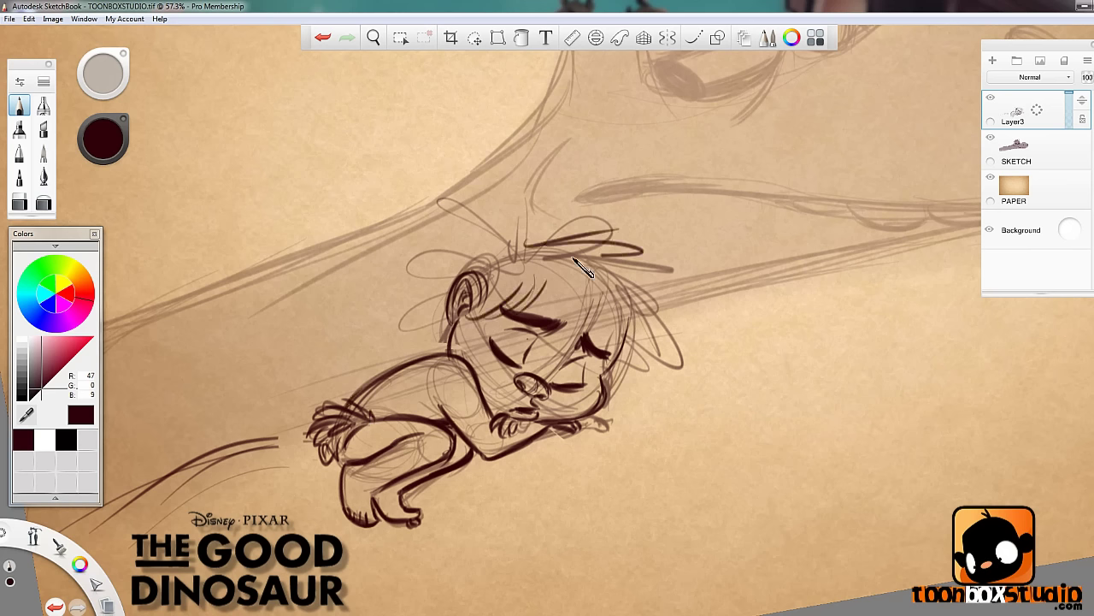
pyautogui.moveTo(564, 254); pyautogui.dragTo(675, 346)
pyautogui.moveTo(630, 276); pyautogui.dragTo(689, 363)
pyautogui.moveTo(641, 304); pyautogui.dragTo(640, 369)
pyautogui.moveTo(653, 333); pyautogui.dragTo(607, 389)
pyautogui.moveTo(551, 289)
pyautogui.mouseDown()
pyautogui.moveTo(548, 366)
pyautogui.moveTo(560, 376)
pyautogui.mouseUp()
pyautogui.moveTo(569, 277)
pyautogui.mouseDown()
pyautogui.moveTo(586, 299)
pyautogui.moveTo(611, 381)
pyautogui.mouseUp()
pyautogui.moveTo(626, 357); pyautogui.dragTo(648, 379)
pyautogui.moveTo(598, 333); pyautogui.dragTo(641, 368)
pyautogui.moveTo(654, 339); pyautogui.dragTo(675, 359)
# - Add spiky hair strands on top of the small figure's head and locks sweeping down behind its ear
pyautogui.moveTo(548, 249); pyautogui.dragTo(516, 208)
pyautogui.moveTo(543, 248)
pyautogui.mouseDown()
pyautogui.moveTo(494, 213)
pyautogui.moveTo(534, 249)
pyautogui.mouseUp()
pyautogui.moveTo(521, 246); pyautogui.dragTo(422, 248)
pyautogui.moveTo(506, 241)
pyautogui.mouseDown()
pyautogui.moveTo(443, 266)
pyautogui.moveTo(424, 315)
pyautogui.moveTo(438, 345)
pyautogui.mouseUp()
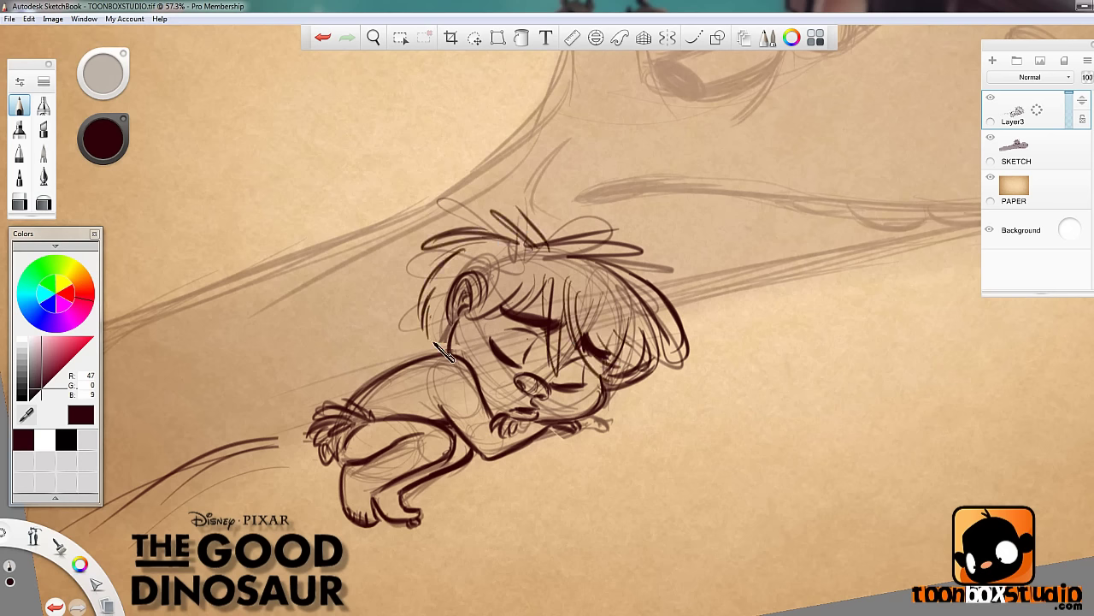
pyautogui.moveTo(428, 306); pyautogui.dragTo(464, 371)
pyautogui.press('Right')
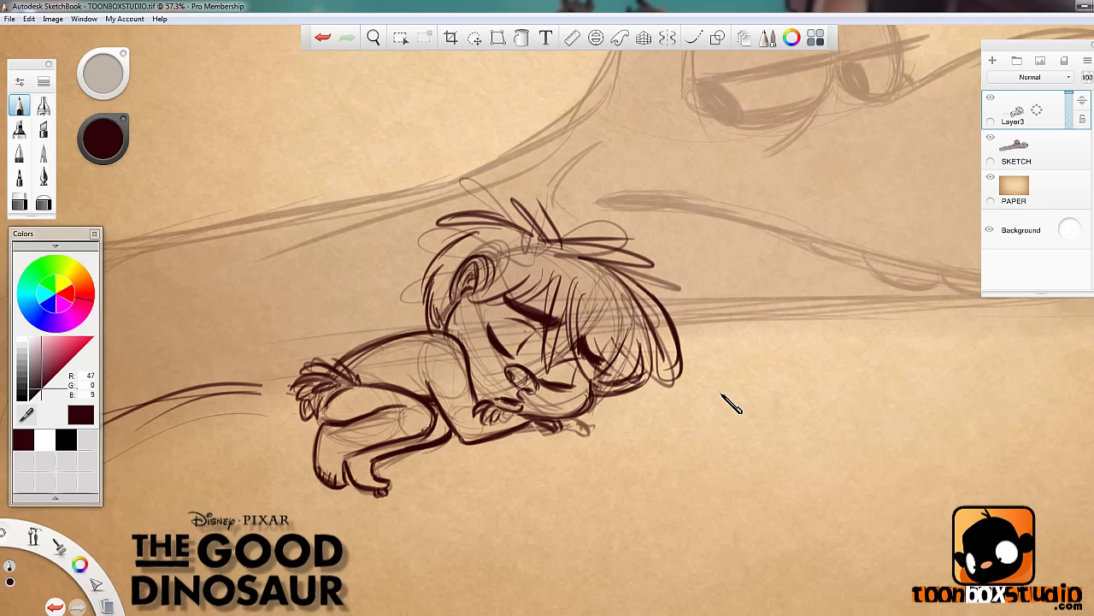
# - Add more loose hair strands at the crown and across the top of the small figure's head
pyautogui.moveTo(532, 239); pyautogui.dragTo(544, 207)
pyautogui.moveTo(547, 241)
pyautogui.mouseDown()
pyautogui.moveTo(556, 211)
pyautogui.moveTo(660, 268)
pyautogui.mouseUp()
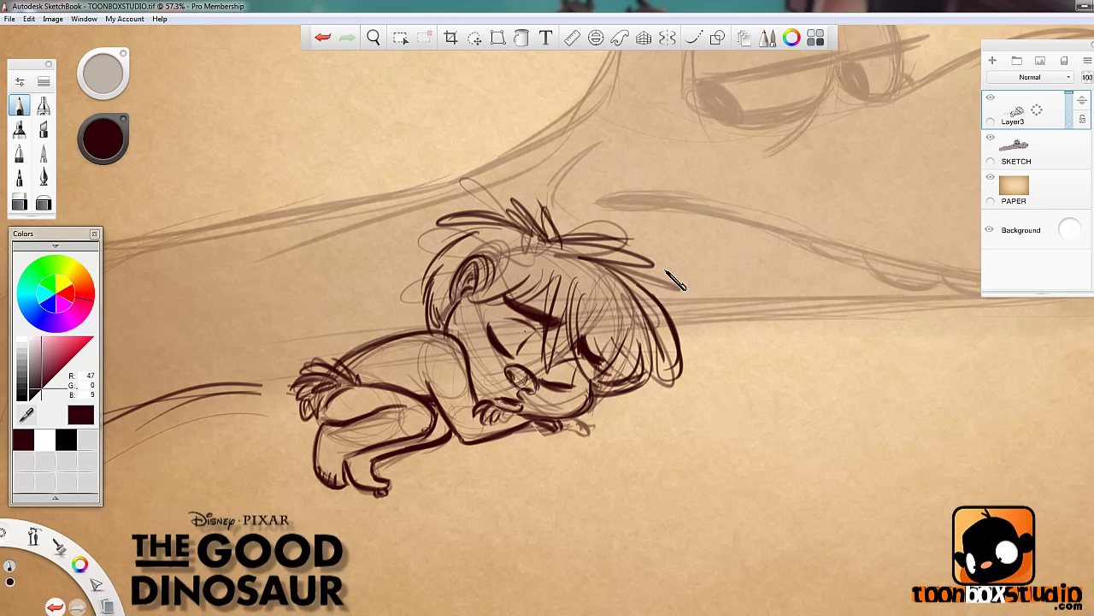
# - Make the SKETCH layer active and raise its opacity to full
pyautogui.moveTo(34, 536); pyautogui.dragTo(57, 513)
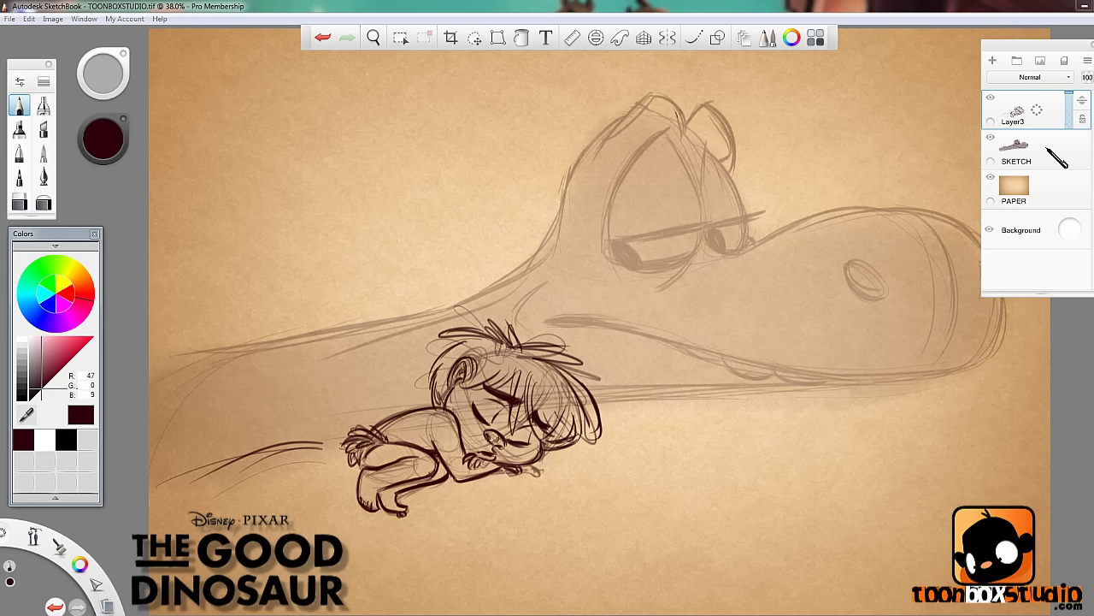
pyautogui.click(1049, 153)
pyautogui.click(1043, 118)
pyautogui.click(1058, 152)
pyautogui.moveTo(1069, 154); pyautogui.dragTo(1071, 124)
# - Reinforce the dinosaur's upper neck contour up to the head and add a lower neck line behind the small figure
pyautogui.press('space')
pyautogui.moveTo(809, 434); pyautogui.dragTo(753, 461)
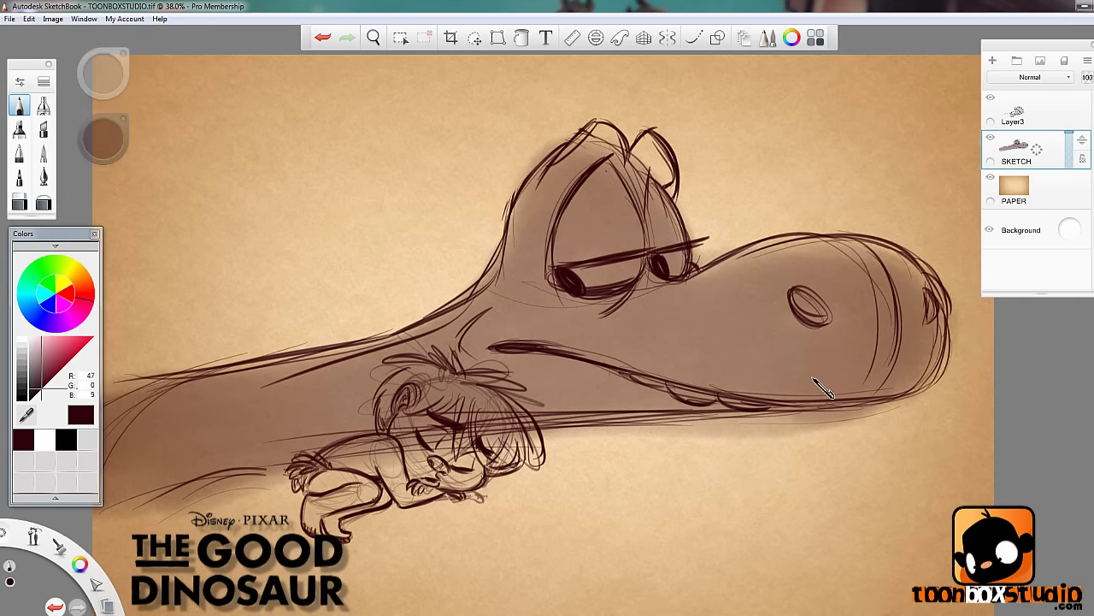
pyautogui.press('space')
pyautogui.moveTo(437, 367)
pyautogui.mouseDown()
pyautogui.moveTo(457, 401)
pyautogui.moveTo(475, 388)
pyautogui.mouseUp()
pyautogui.moveTo(262, 341)
pyautogui.mouseDown()
pyautogui.moveTo(141, 350)
pyautogui.moveTo(213, 358)
pyautogui.moveTo(445, 336)
pyautogui.moveTo(459, 292)
pyautogui.mouseUp()
pyautogui.moveTo(162, 351)
pyautogui.mouseDown()
pyautogui.moveTo(402, 343)
pyautogui.moveTo(496, 289)
pyautogui.moveTo(564, 147)
pyautogui.moveTo(627, 159)
pyautogui.mouseUp()
pyautogui.moveTo(319, 343)
pyautogui.mouseDown()
pyautogui.moveTo(143, 331)
pyautogui.moveTo(219, 336)
pyautogui.mouseUp()
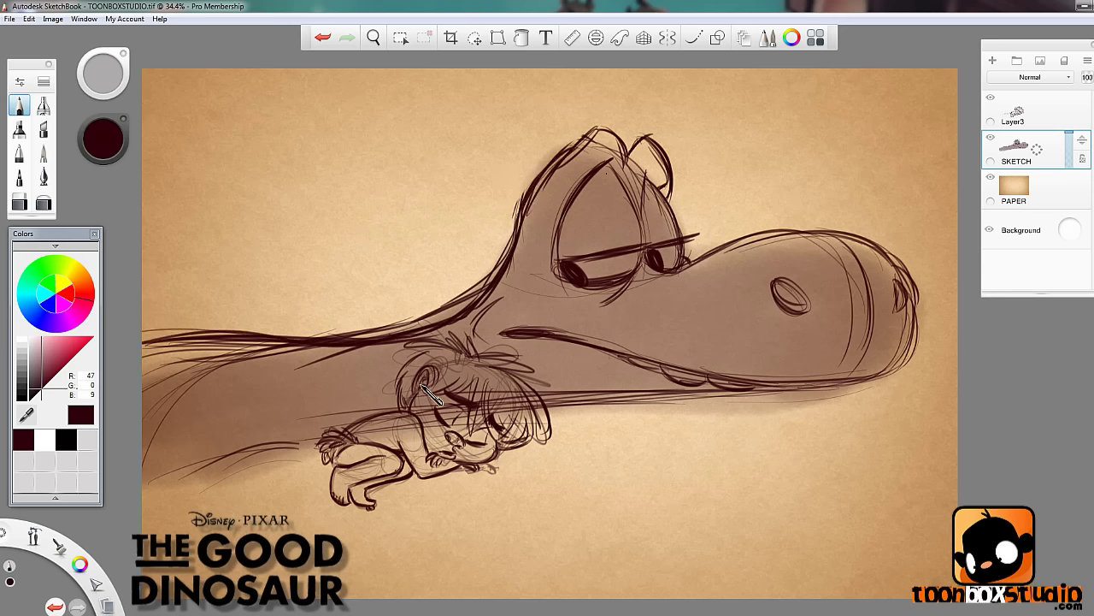
pyautogui.moveTo(142, 467); pyautogui.dragTo(325, 434)
# - Erase the rough upper neck line near the head and redraw the curve from the neck up the back of the head
pyautogui.click(46, 202)
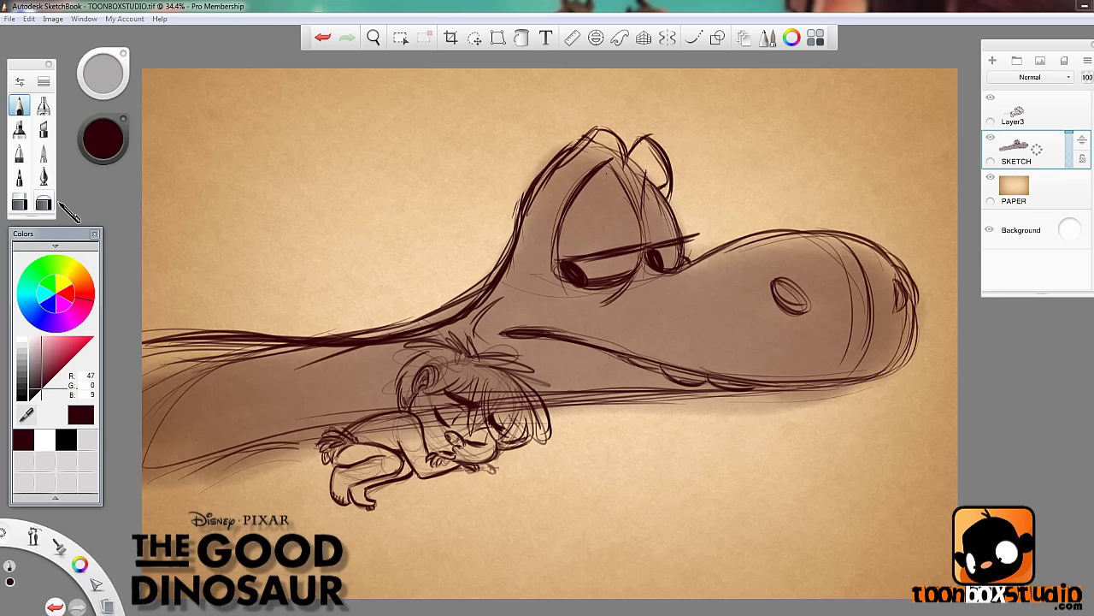
pyautogui.moveTo(335, 311)
pyautogui.mouseDown()
pyautogui.moveTo(373, 316)
pyautogui.moveTo(454, 285)
pyautogui.moveTo(423, 307)
pyautogui.moveTo(363, 317)
pyautogui.moveTo(454, 307)
pyautogui.mouseUp()
pyautogui.click(21, 107)
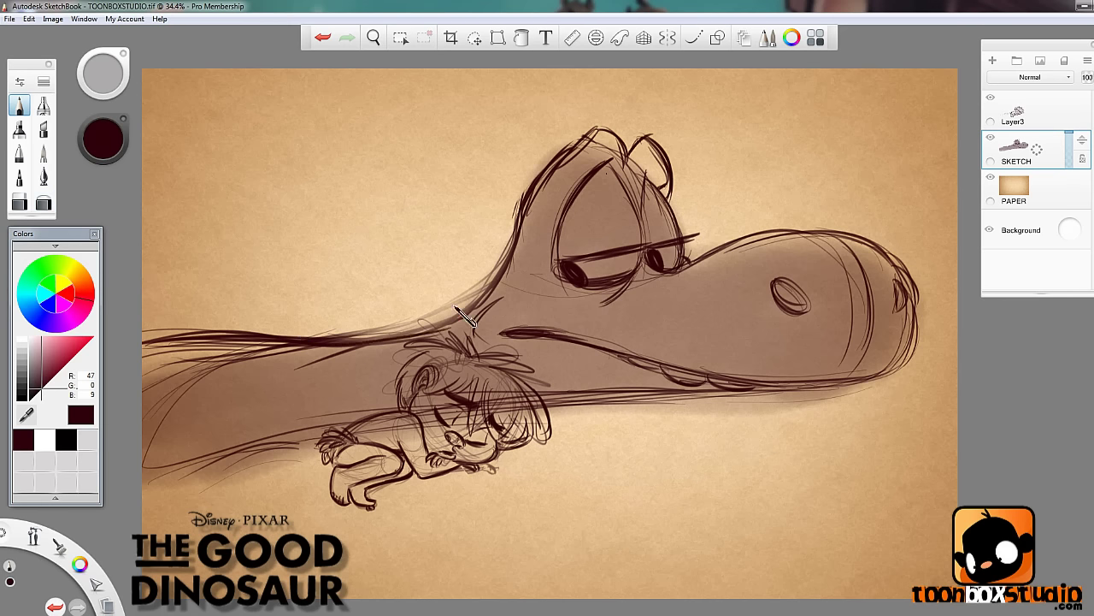
pyautogui.moveTo(374, 334)
pyautogui.mouseDown()
pyautogui.moveTo(466, 307)
pyautogui.moveTo(503, 261)
pyautogui.mouseUp()
pyautogui.moveTo(464, 308); pyautogui.dragTo(518, 233)
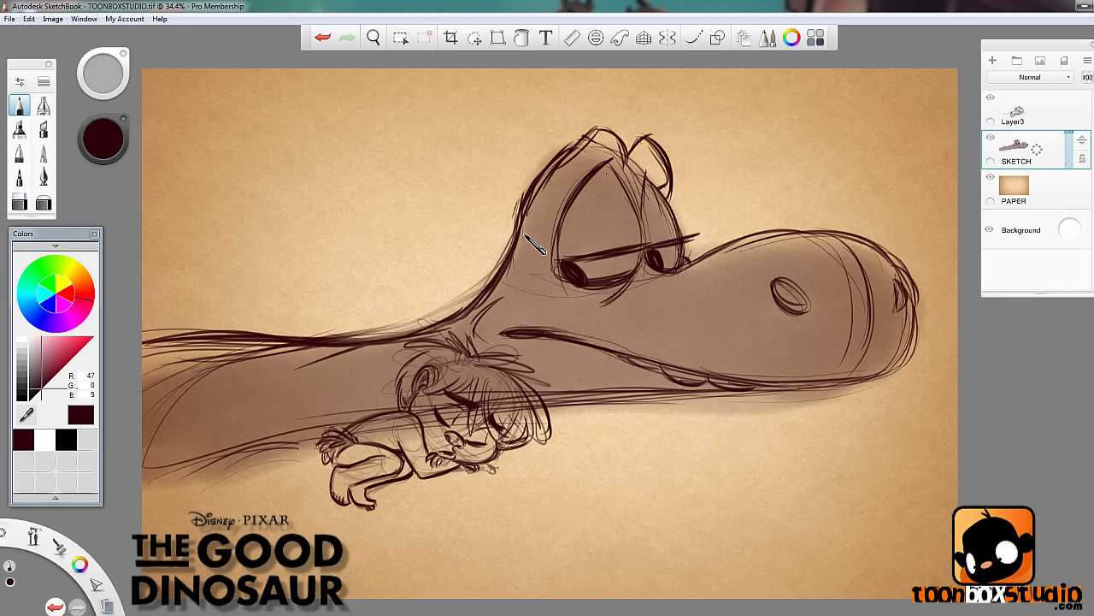
pyautogui.moveTo(497, 281); pyautogui.dragTo(604, 131)
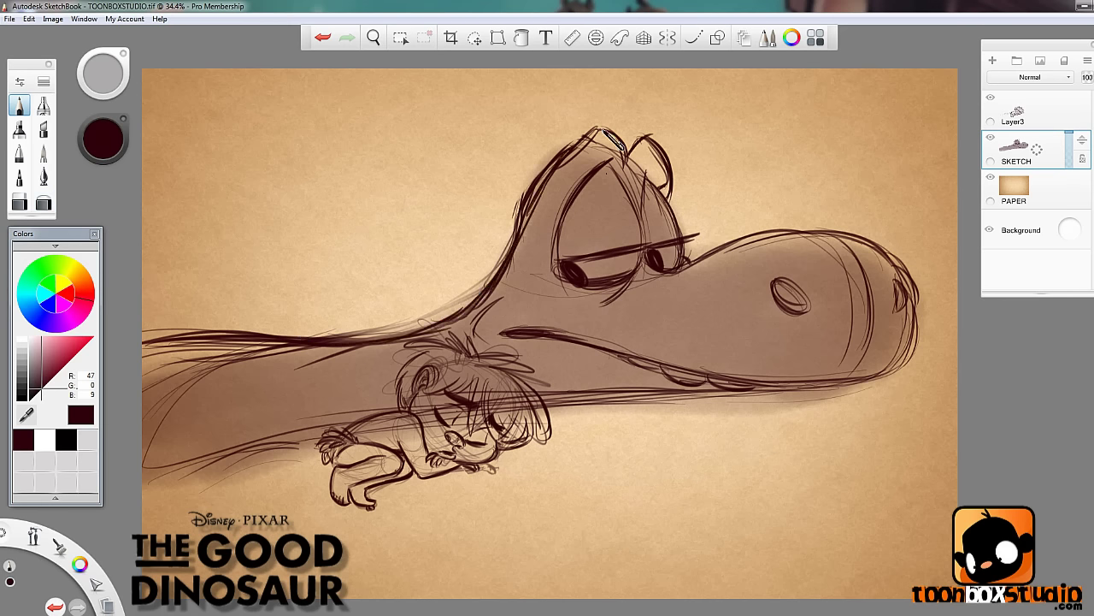
# - Lighten the old outline of the back and top of the dinosaur's head and its brow ridges with the eraser
pyautogui.click(44, 202)
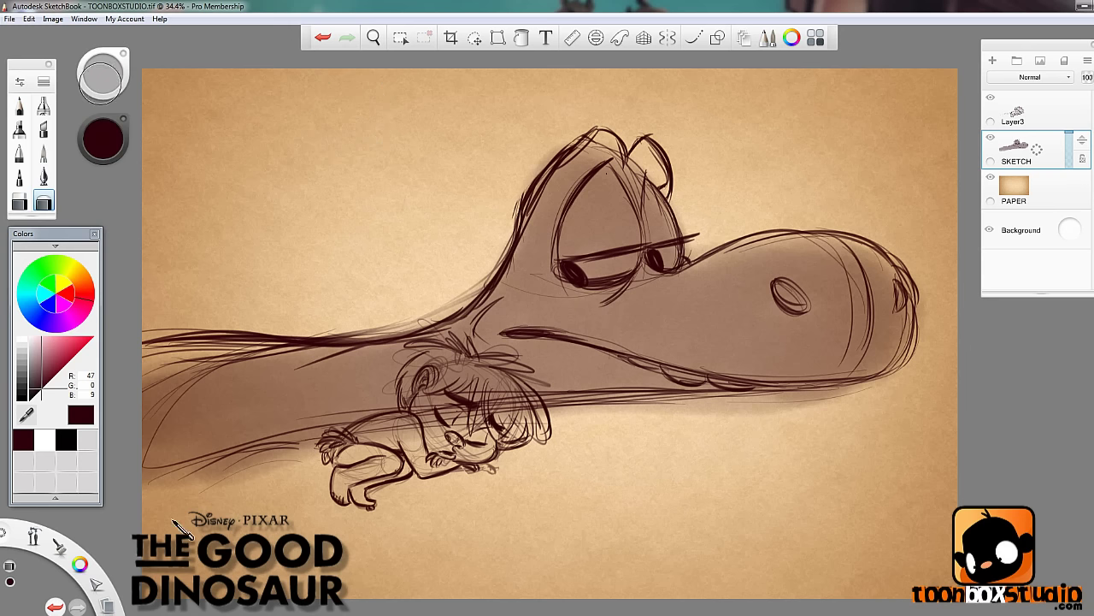
pyautogui.moveTo(623, 141)
pyautogui.mouseDown()
pyautogui.moveTo(566, 157)
pyautogui.moveTo(623, 142)
pyautogui.mouseUp()
pyautogui.moveTo(629, 157)
pyautogui.mouseDown()
pyautogui.moveTo(656, 139)
pyautogui.moveTo(669, 186)
pyautogui.mouseUp()
pyautogui.moveTo(595, 134)
pyautogui.mouseDown()
pyautogui.moveTo(522, 221)
pyautogui.moveTo(593, 135)
pyautogui.mouseUp()
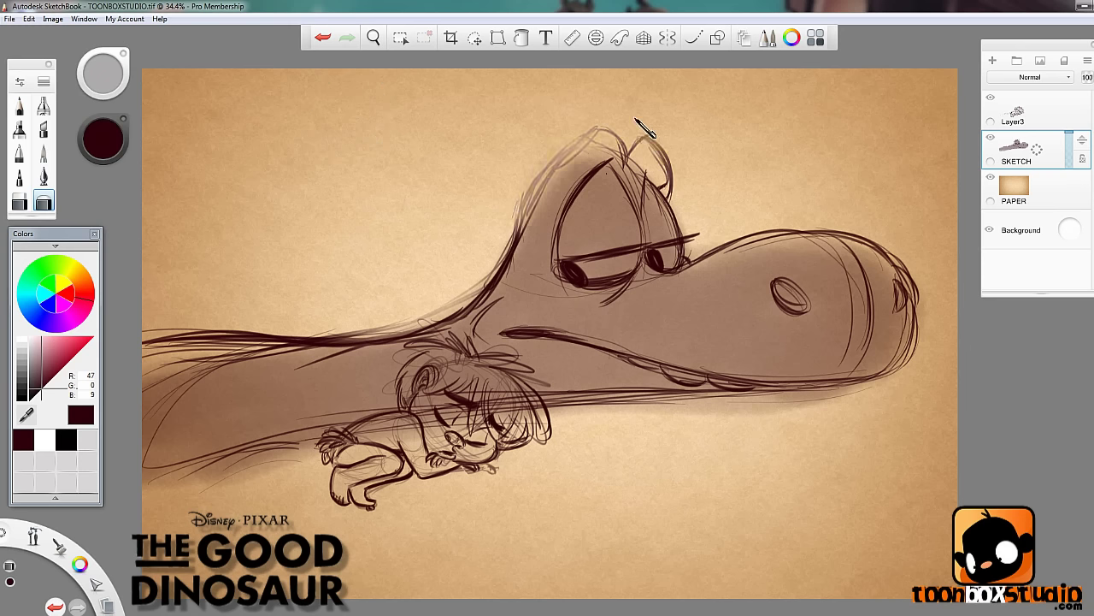
# - Redraw the back and top of the dinosaur's head with both brow ridges, cleaning the rough edges around them
pyautogui.click(20, 106)
pyautogui.moveTo(493, 276); pyautogui.dragTo(560, 156)
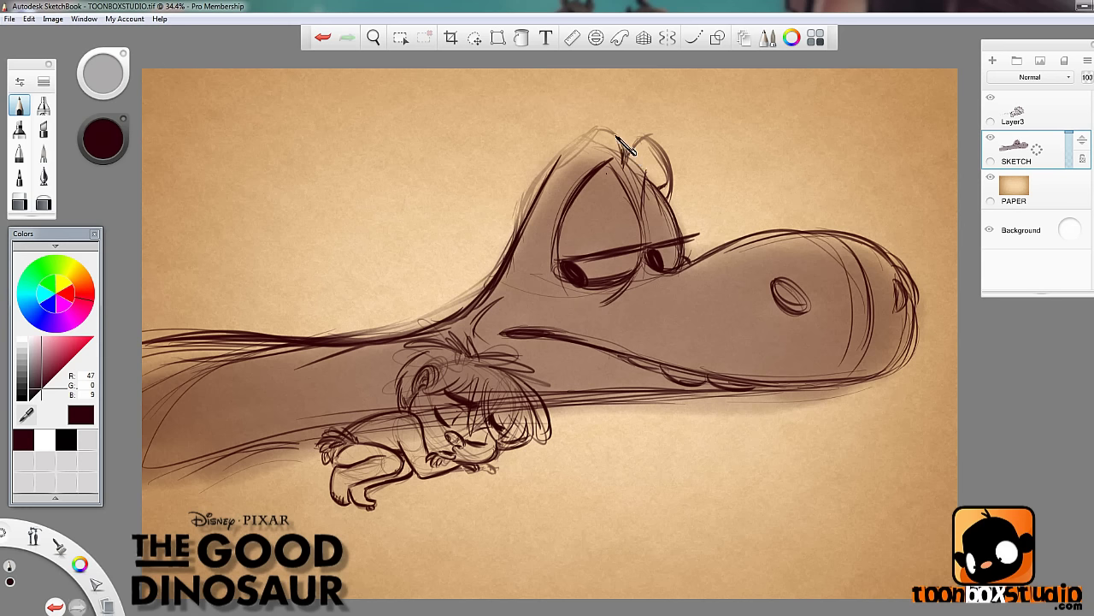
pyautogui.moveTo(617, 137)
pyautogui.mouseDown()
pyautogui.moveTo(560, 163)
pyautogui.moveTo(574, 151)
pyautogui.mouseUp()
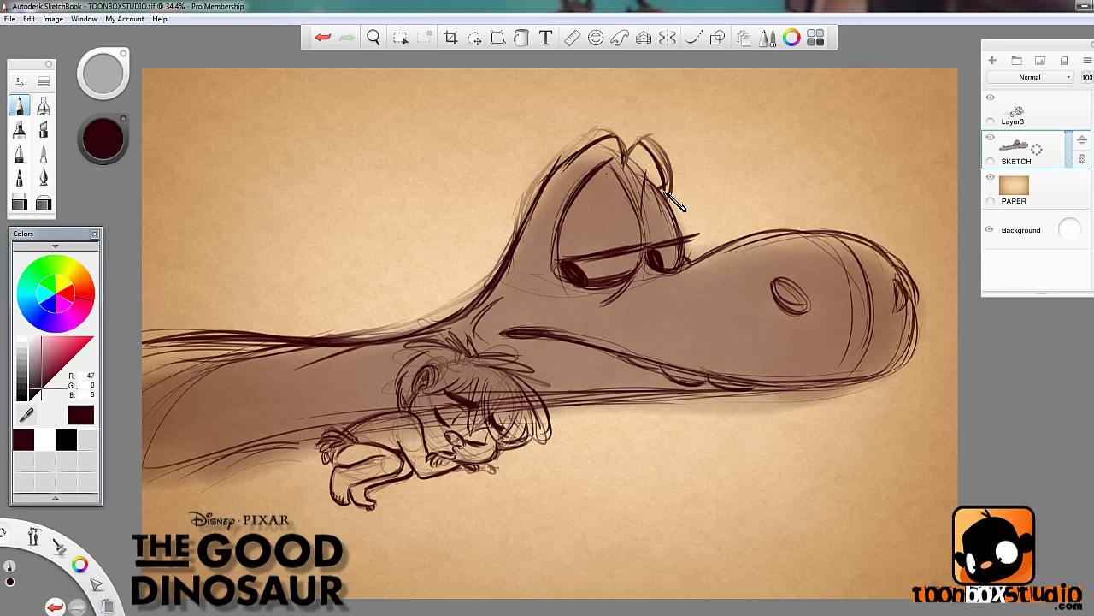
pyautogui.moveTo(666, 166); pyautogui.dragTo(638, 145)
pyautogui.press('e')
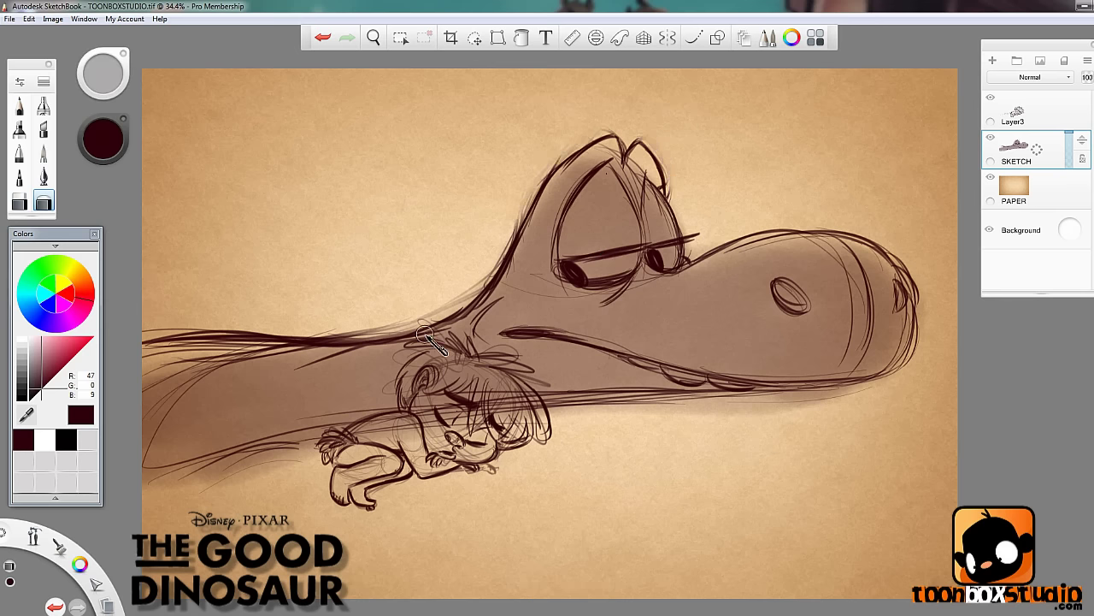
# - Reinforce the dinosaur's drooping eyelids and the lower contours of both eyes
pyautogui.press('e')
pyautogui.moveTo(562, 260); pyautogui.dragTo(643, 247)
pyautogui.moveTo(657, 270); pyautogui.dragTo(685, 267)
pyautogui.moveTo(590, 283); pyautogui.dragTo(637, 260)
pyautogui.moveTo(683, 256); pyautogui.dragTo(694, 263)
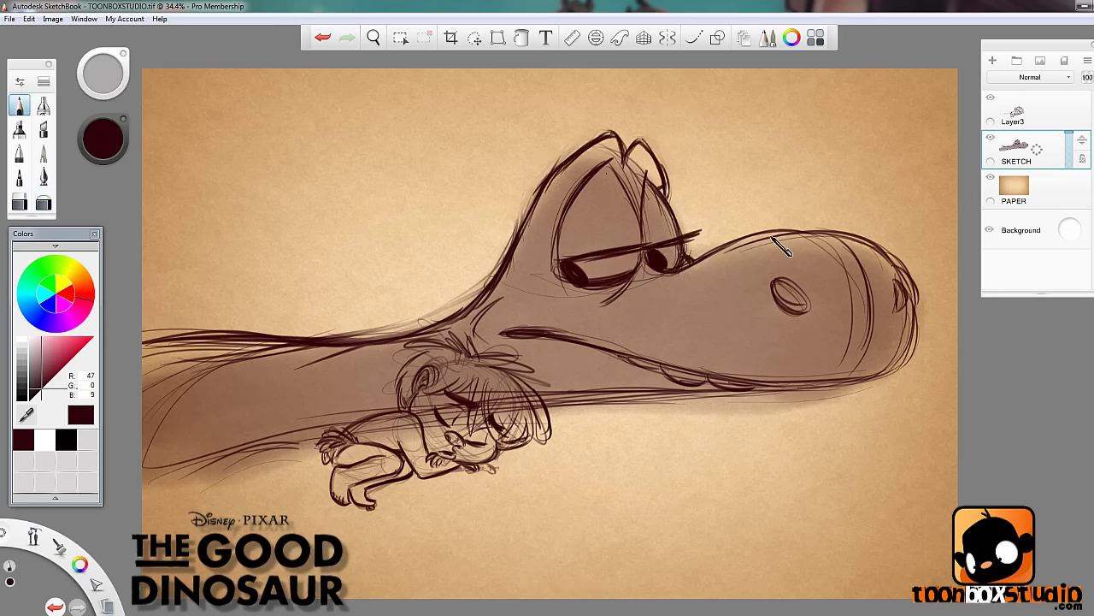
# - Darken the dinosaur's nostrils and strengthen its mouth and lower jaw lines
pyautogui.moveTo(778, 282); pyautogui.dragTo(802, 310)
pyautogui.moveTo(896, 279); pyautogui.dragTo(898, 309)
pyautogui.moveTo(886, 371); pyautogui.dragTo(547, 336)
pyautogui.moveTo(547, 397); pyautogui.dragTo(727, 393)
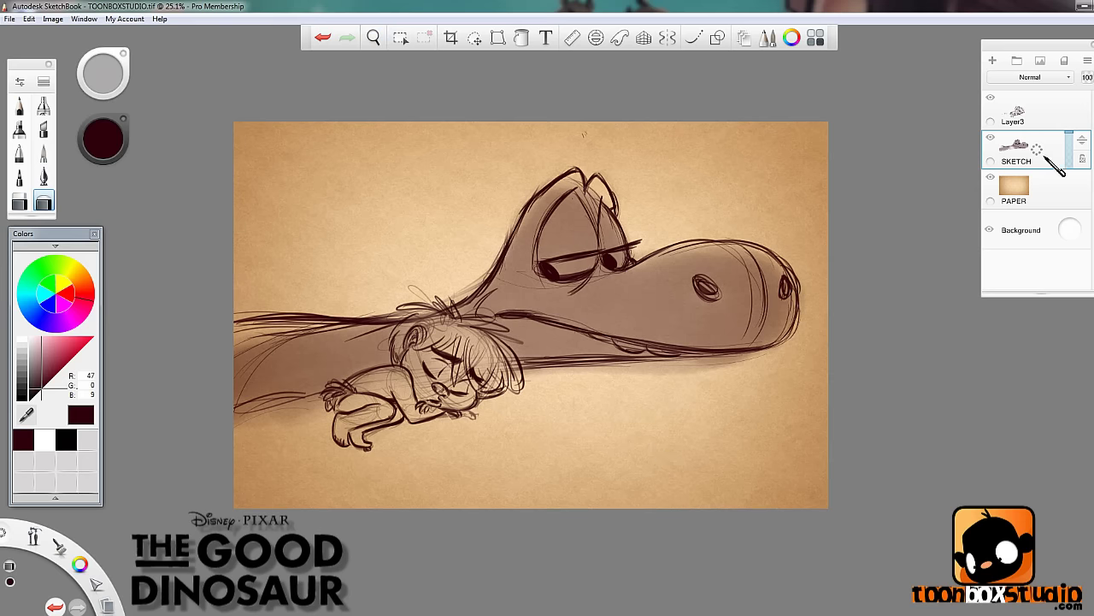
# - Shade the ground below the characters in brown and sign the drawing with the year 2015
pyautogui.moveTo(248, 453)
pyautogui.mouseDown()
pyautogui.moveTo(838, 436)
pyautogui.moveTo(578, 391)
pyautogui.moveTo(255, 526)
pyautogui.mouseUp()
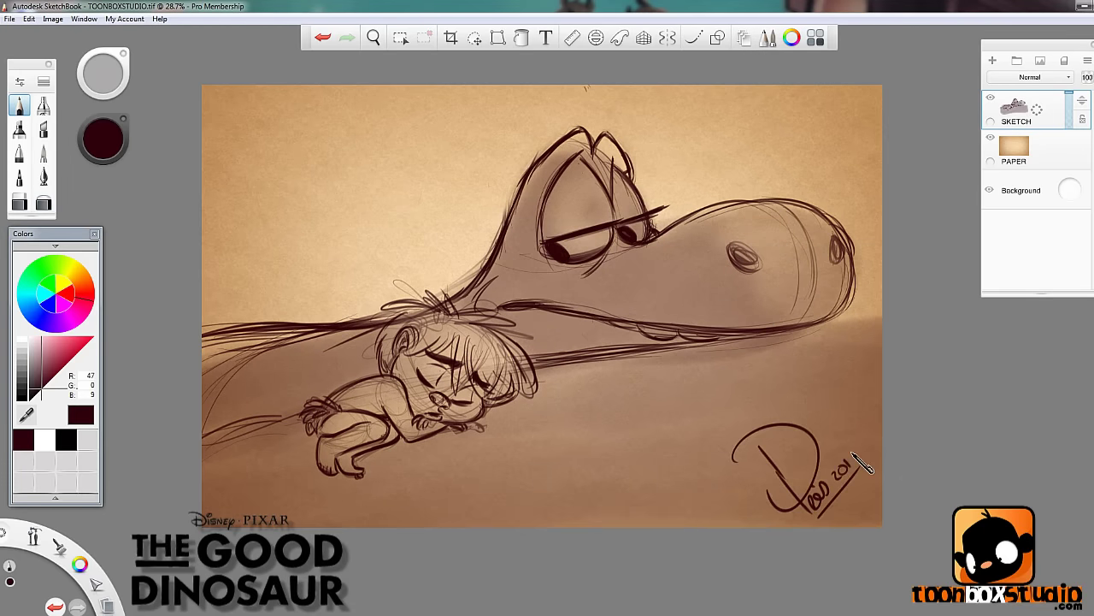
# - Shade the small figure's hair on a new Multiply layer at 69% opacity and paint soft shadows around and beneath its body
pyautogui.scroll(2, 791, 480)
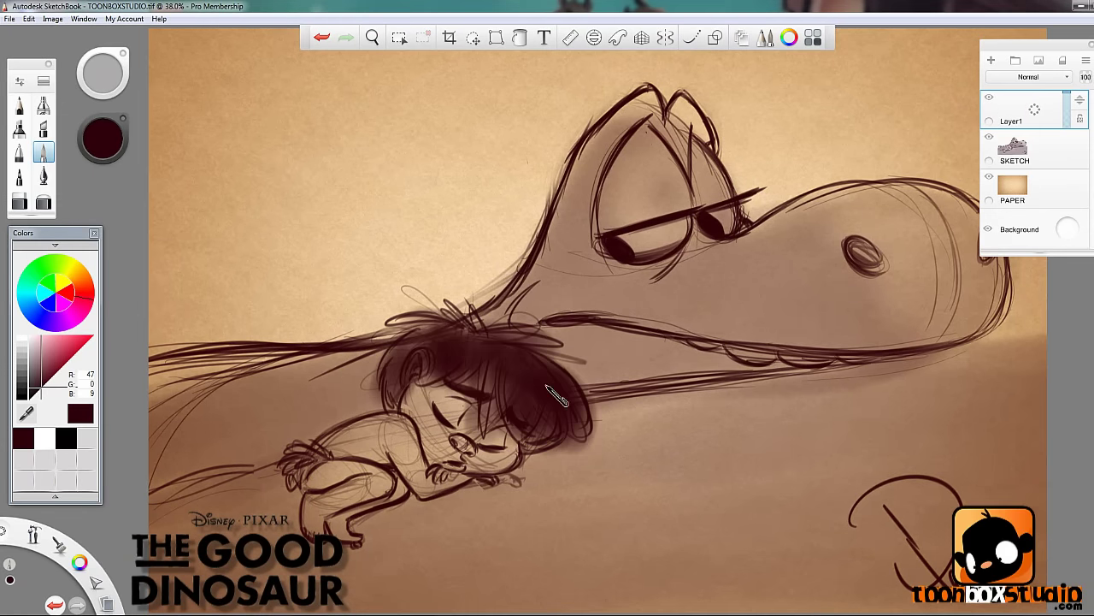
pyautogui.moveTo(1069, 103); pyautogui.dragTo(1069, 105)
pyautogui.moveTo(329, 471); pyautogui.dragTo(351, 539)
pyautogui.moveTo(414, 437); pyautogui.dragTo(359, 522)
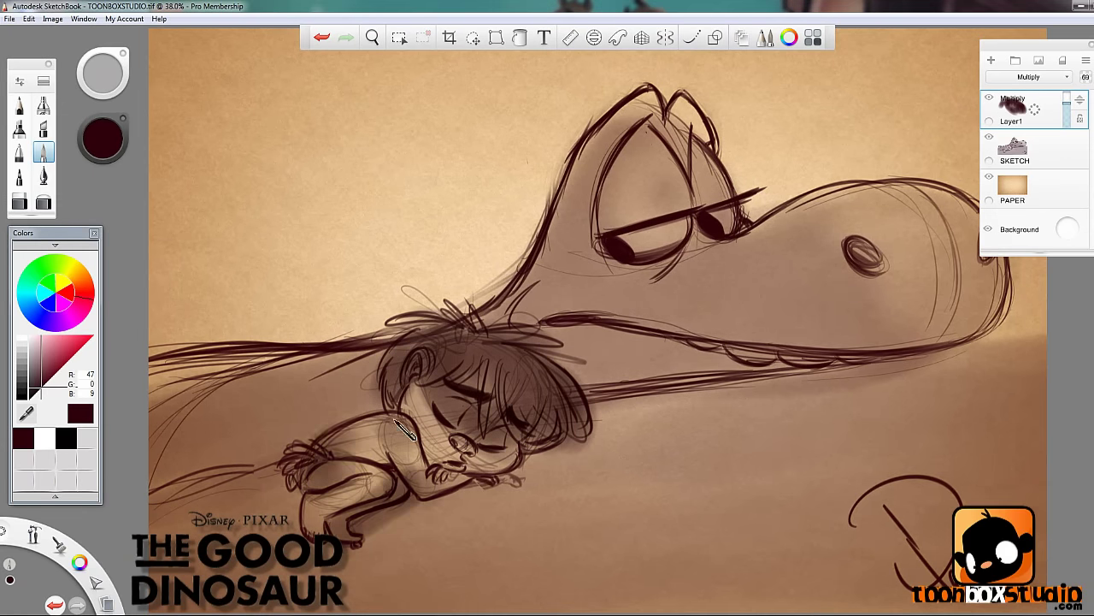
pyautogui.hotkey('ctrl', 'z')
pyautogui.moveTo(350, 449); pyautogui.dragTo(385, 462)
pyautogui.moveTo(287, 488); pyautogui.dragTo(188, 513)
pyautogui.moveTo(363, 517); pyautogui.dragTo(590, 443)
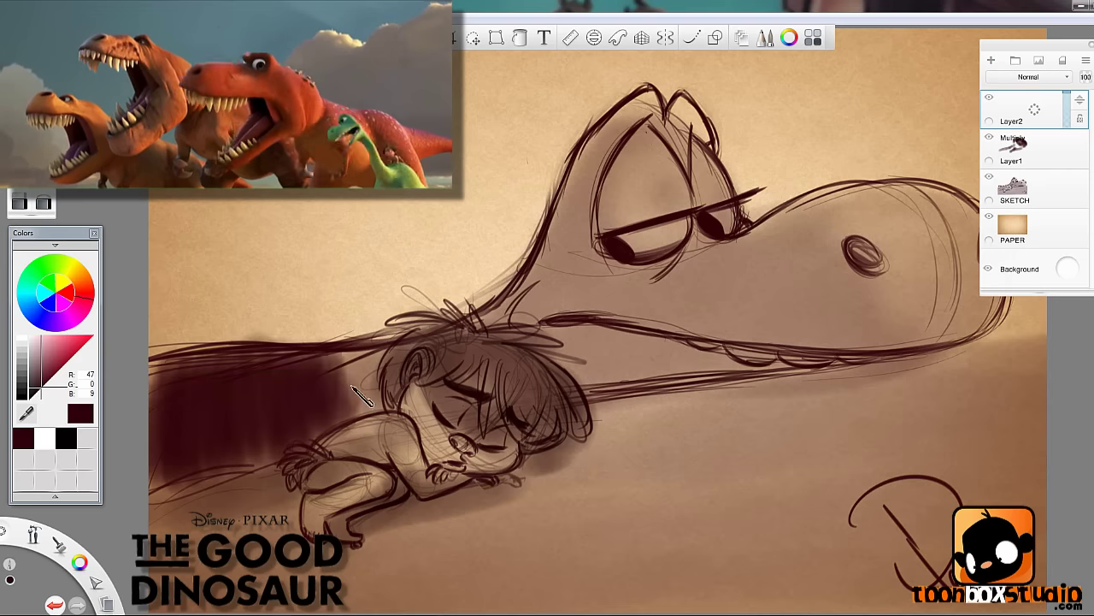
# - Shade the dinosaur's neck on a Multiply layer at 22% opacity, erase the excess and merge it into the layer below
pyautogui.moveTo(1069, 96); pyautogui.dragTo(1068, 114)
pyautogui.click(1029, 77)
pyautogui.click(1028, 101)
pyautogui.click(43, 202)
pyautogui.moveTo(196, 453); pyautogui.dragTo(342, 385)
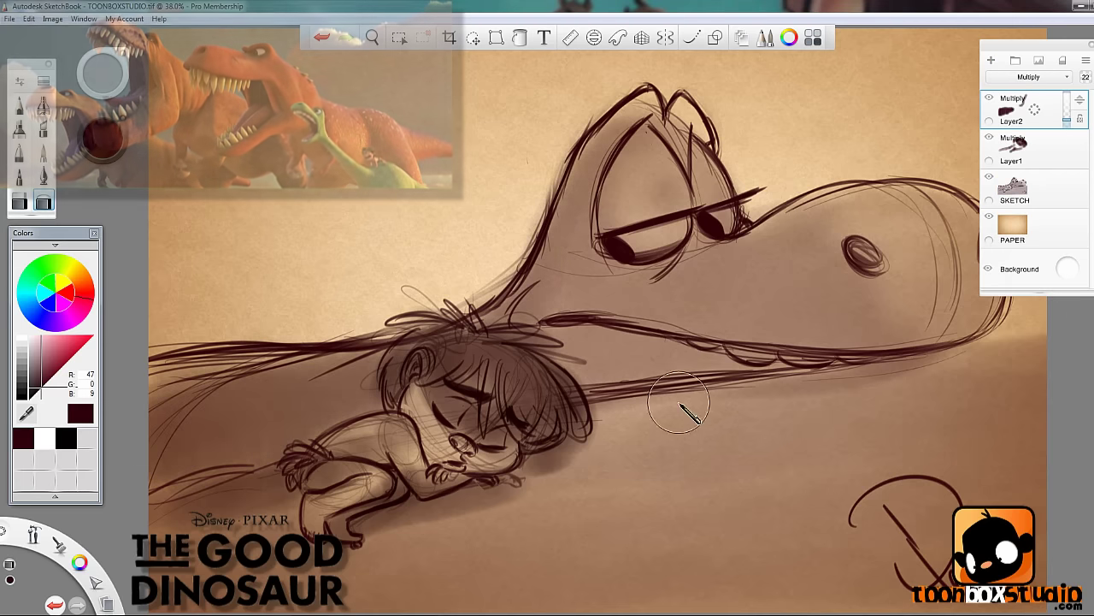
pyautogui.hotkey('ctrl', 'e')
# - Paint the whole ground area below the characters in dark maroon on a new layer, following the lower edges of both characters
pyautogui.moveTo(702, 345)
pyautogui.mouseDown()
pyautogui.moveTo(702, 400)
pyautogui.moveTo(627, 372)
pyautogui.mouseUp()
pyautogui.doubleClick(44, 153)
pyautogui.click(261, 37)
pyautogui.click(991, 60)
pyautogui.moveTo(287, 445); pyautogui.dragTo(350, 501)
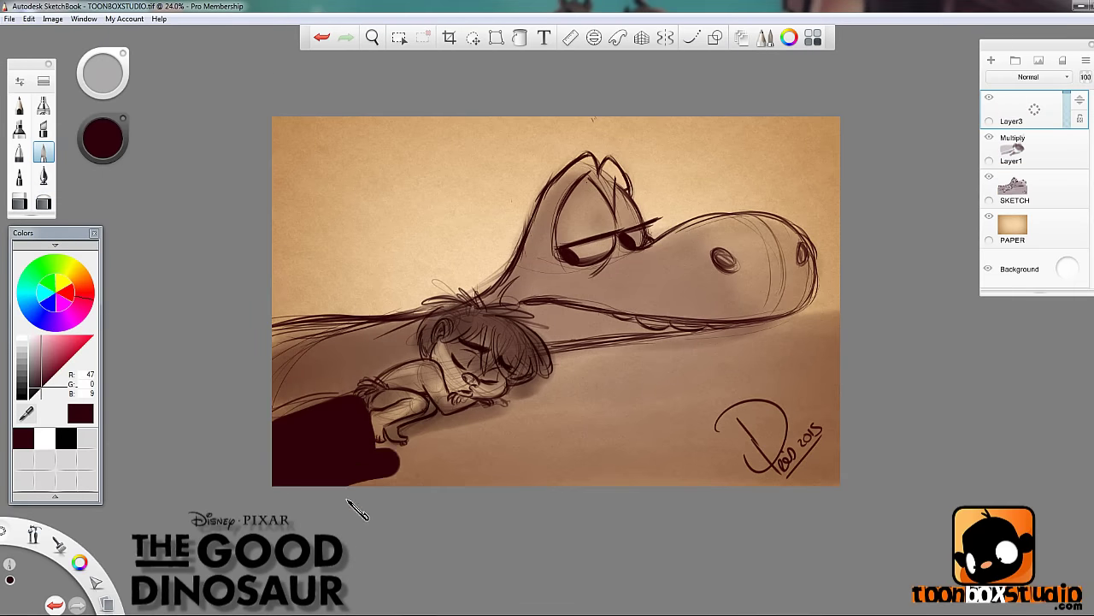
pyautogui.moveTo(416, 442); pyautogui.dragTo(787, 346)
pyautogui.moveTo(590, 367); pyautogui.dragTo(833, 347)
pyautogui.moveTo(833, 376)
pyautogui.mouseDown()
pyautogui.moveTo(536, 451)
pyautogui.moveTo(701, 474)
pyautogui.mouseUp()
# - Lower the ground layer's opacity, set it to Multiply and merge the shading layers down into the SKETCH layer
pyautogui.moveTo(1067, 93); pyautogui.dragTo(1068, 116)
pyautogui.click(1029, 77)
pyautogui.click(1029, 101)
pyautogui.hotkey('ctrl', 'e')
pyautogui.hotkey('ctrl', 'e')
# - Add white highlights to the crease behind the dinosaur's jaw and to both eyes on a new layer
pyautogui.click(991, 60)
pyautogui.click(44, 438)
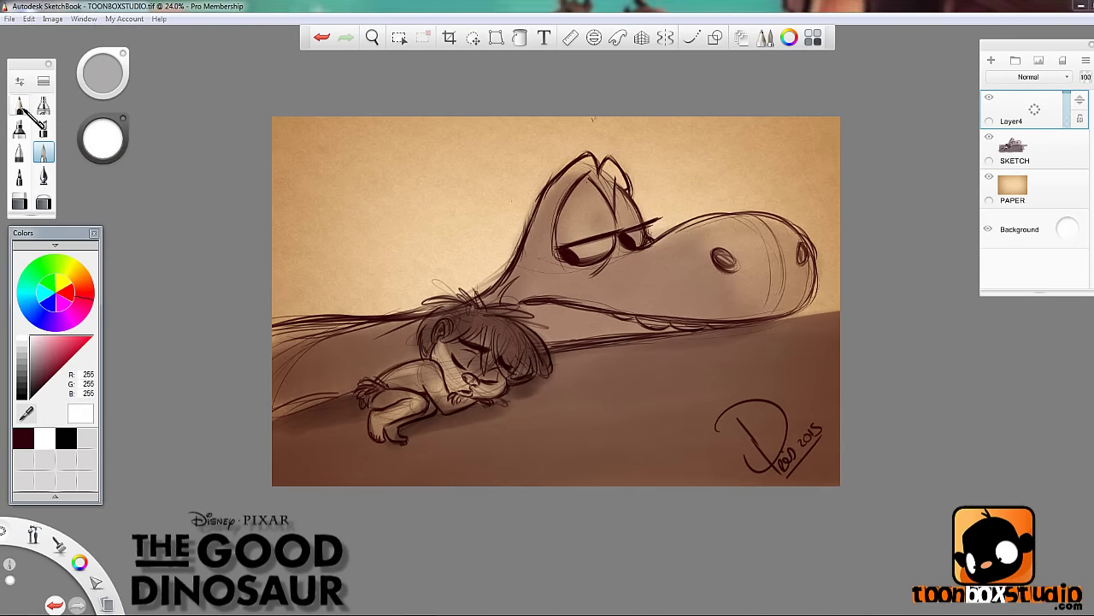
pyautogui.click(19, 105)
pyautogui.moveTo(510, 286); pyautogui.dragTo(519, 279)
pyautogui.hotkey('ctrl', 'z')
pyautogui.moveTo(602, 258); pyautogui.dragTo(612, 251)
pyautogui.moveTo(640, 245); pyautogui.dragTo(647, 240)
# - Add white highlights on the dinosaur's snout tip and nostril and along the small figure's back
pyautogui.moveTo(787, 228); pyautogui.dragTo(774, 222)
pyautogui.hotkey('ctrl', 'z')
pyautogui.moveTo(734, 253); pyautogui.dragTo(713, 253)
pyautogui.hotkey('ctrl', 'z')
pyautogui.moveTo(405, 363); pyautogui.dragTo(381, 380)
# - Trim the small figure's highlights with the eraser and touch up the white rim along its back
pyautogui.click(43, 201)
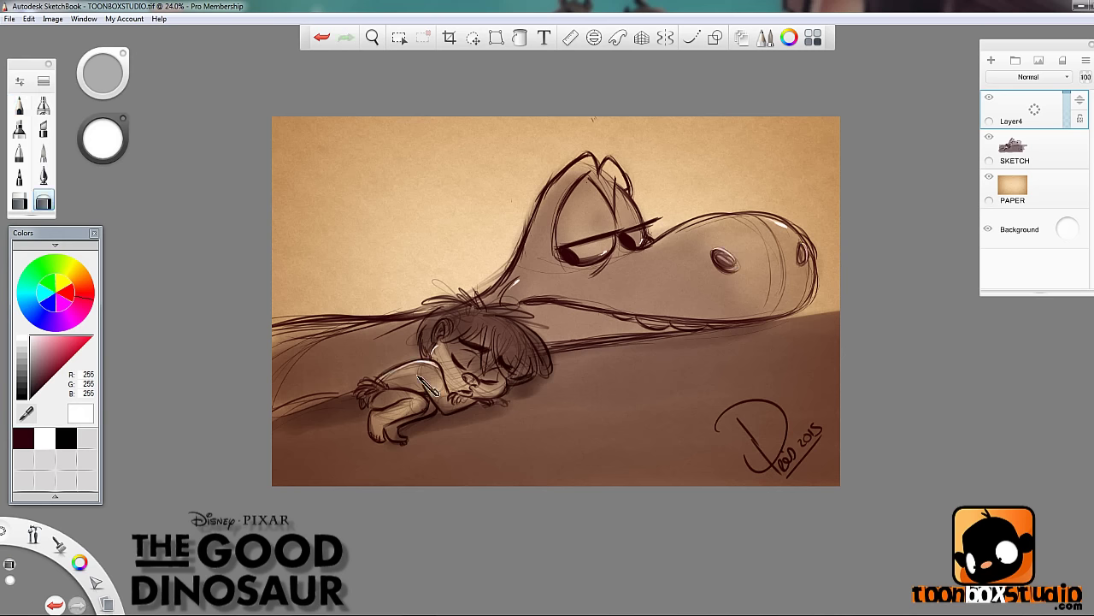
pyautogui.moveTo(437, 345); pyautogui.dragTo(441, 352)
pyautogui.click(20, 105)
pyautogui.press('space')
pyautogui.moveTo(744, 442); pyautogui.dragTo(765, 440)
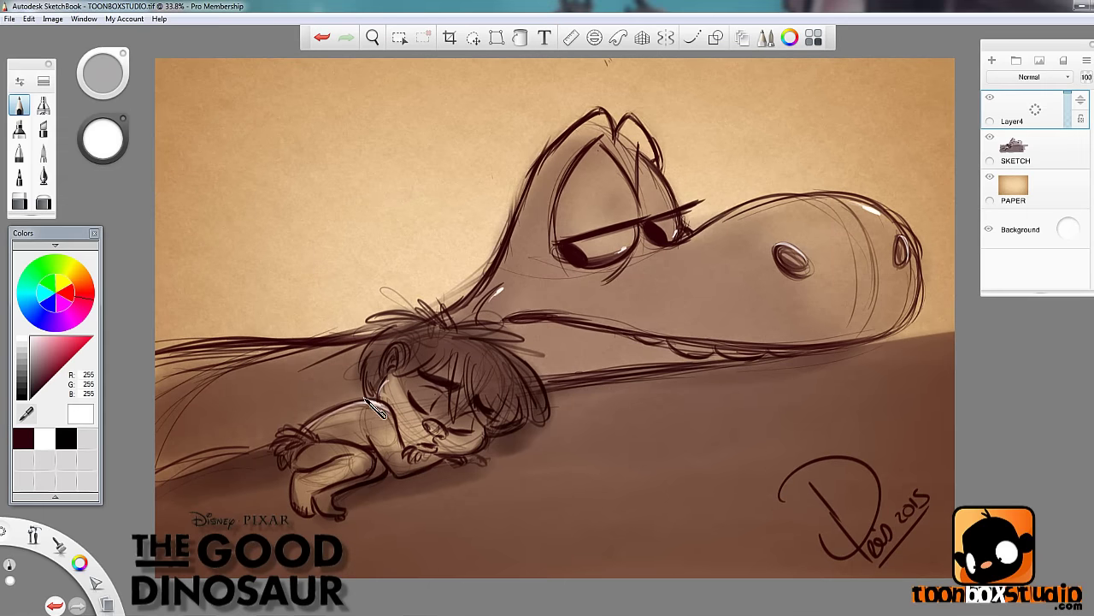
# - Darken the dinosaur's pupils and the small figure's brow with black
pyautogui.click(66, 438)
pyautogui.moveTo(569, 250); pyautogui.dragTo(582, 260)
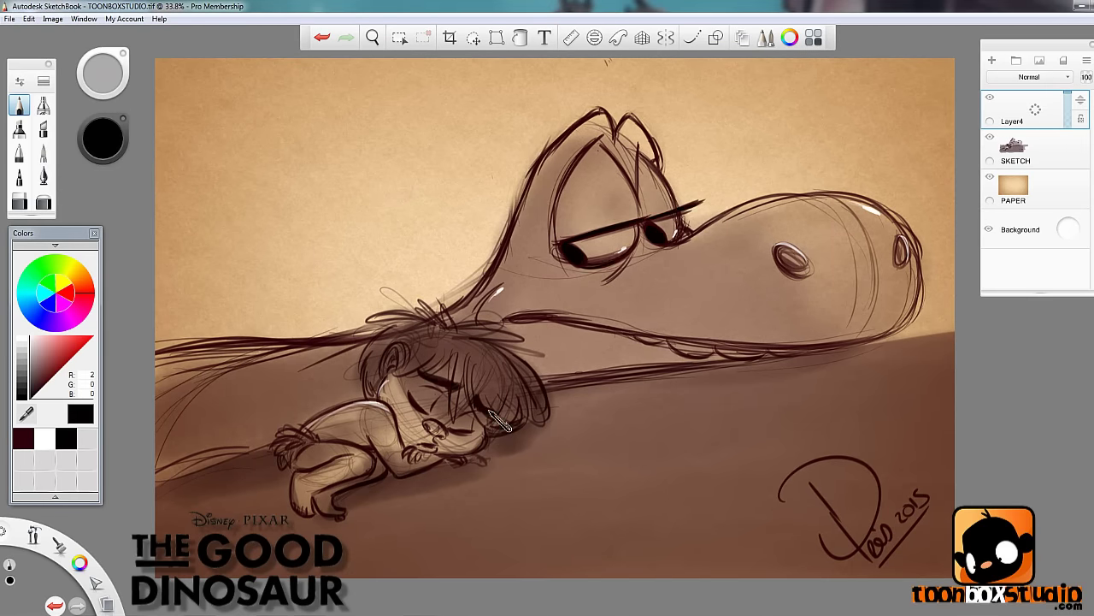